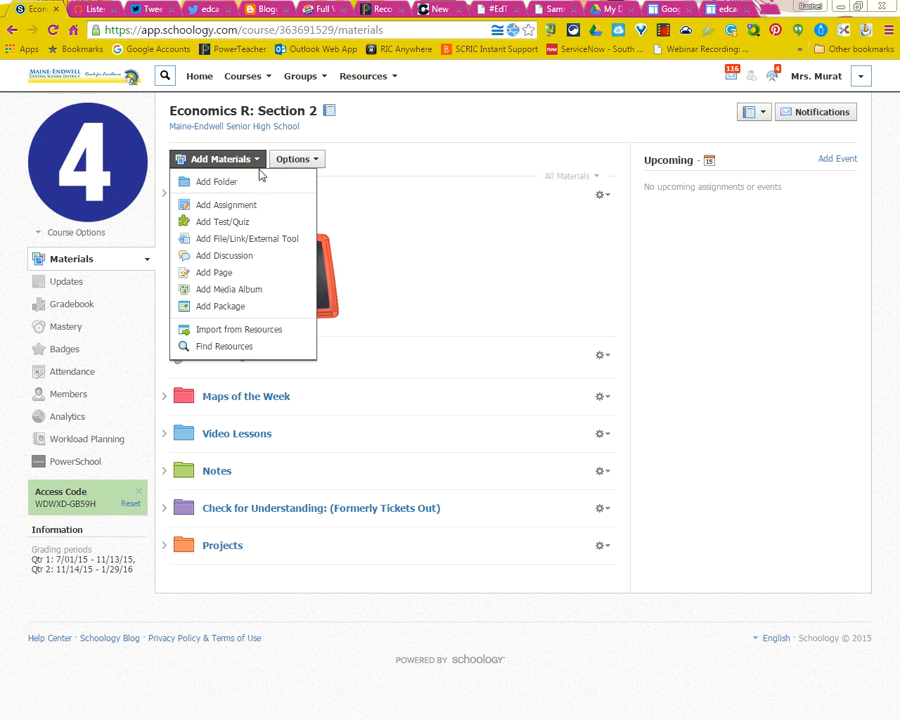
Start a new test/quiz named Example Quiz, due 10/15/15 and worth 10 points
{"action": "left_click", "coordinate": [243, 221]}
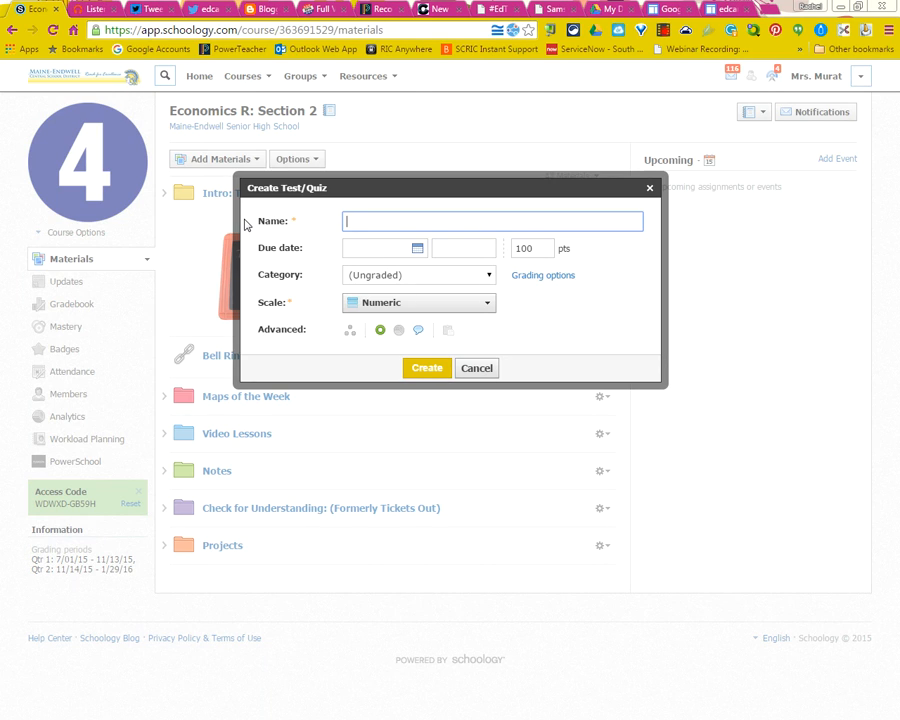
{"action": "type", "text": "Example Quiz"}
{"action": "left_click", "coordinate": [414, 250]}
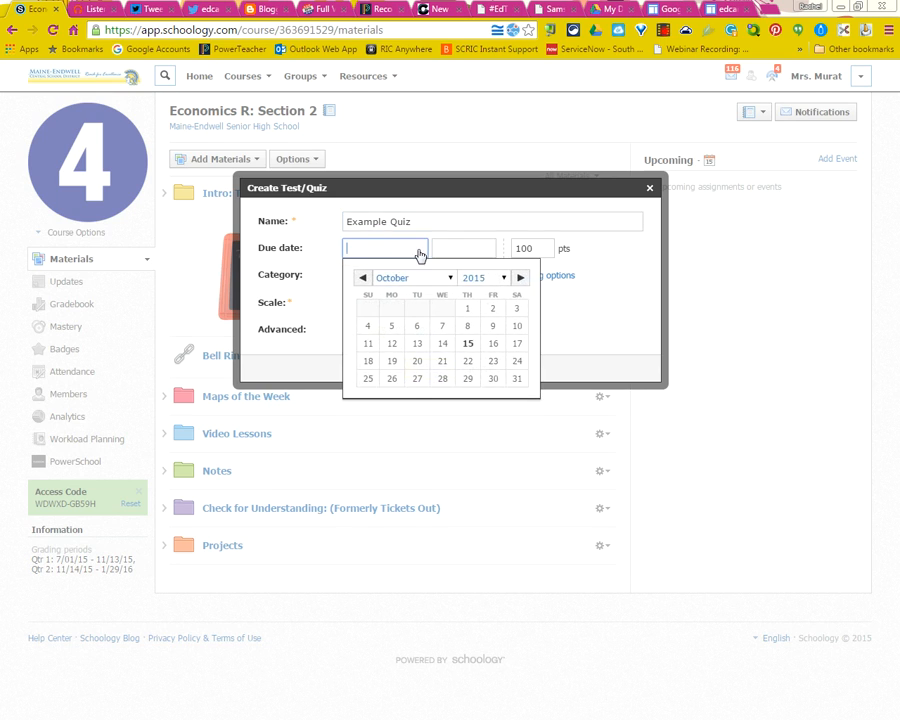
{"action": "left_click", "coordinate": [468, 344]}
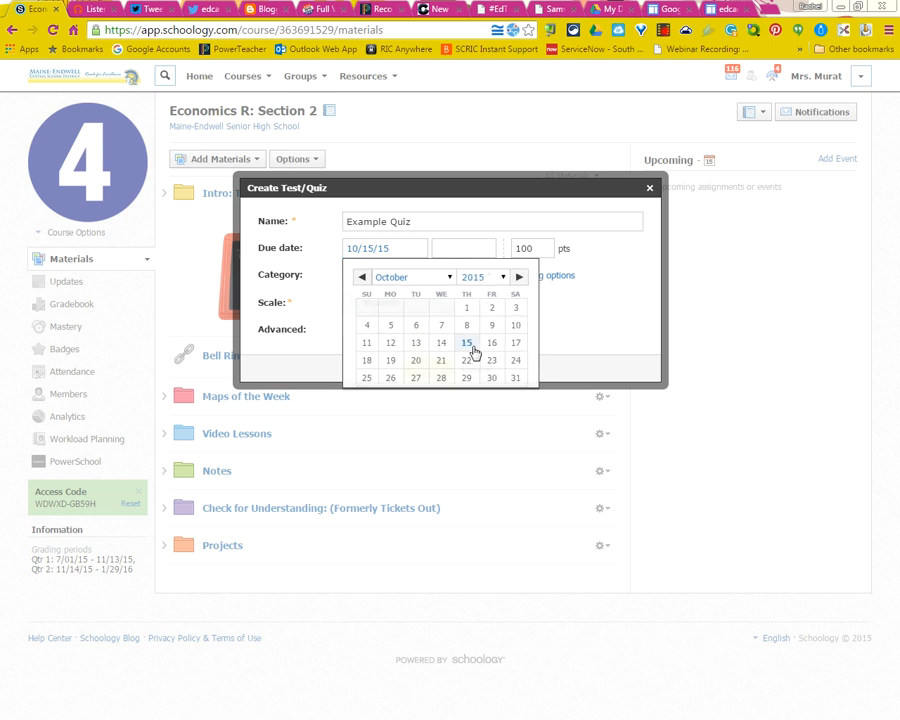
{"action": "double_click", "coordinate": [547, 247]}
{"action": "type", "text": "10"}
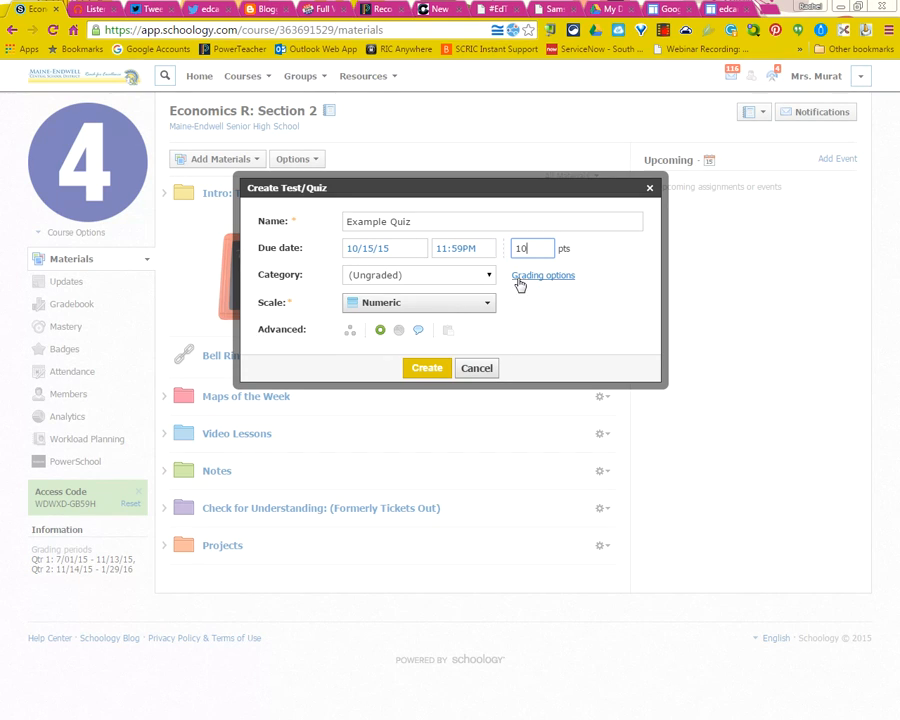
Assign the quiz to the Tests category with the Numeric scale and create it
{"action": "left_click", "coordinate": [488, 277]}
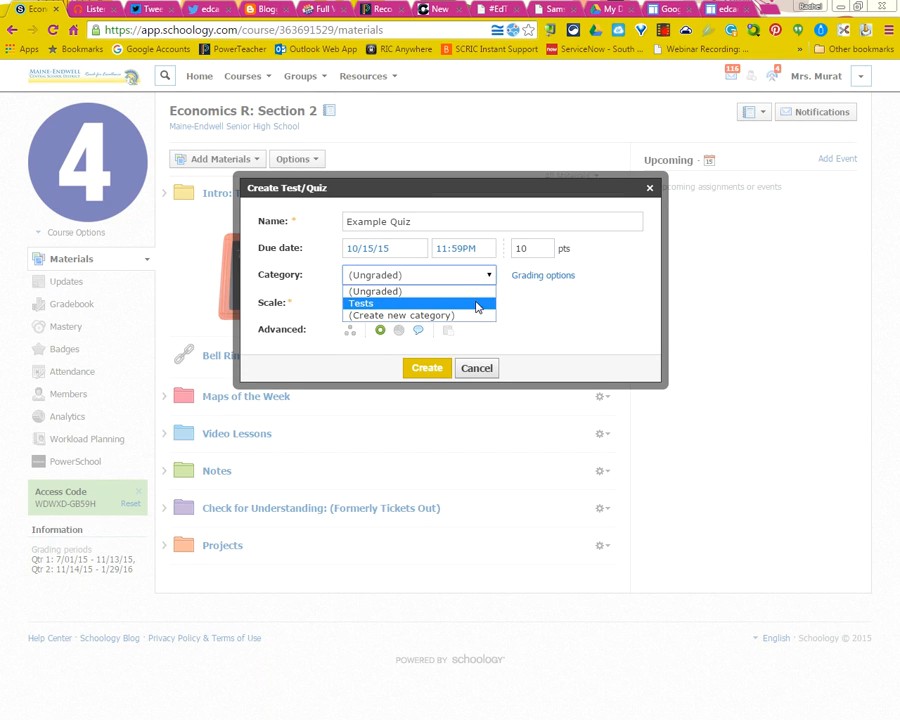
{"action": "left_click", "coordinate": [477, 305]}
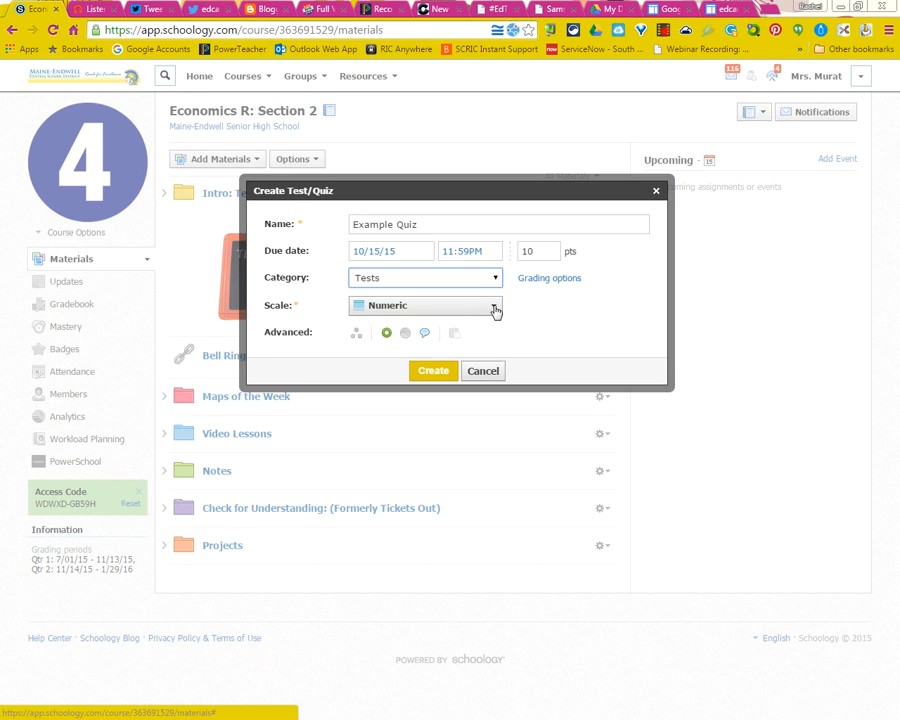
{"action": "left_click", "coordinate": [493, 307]}
{"action": "left_click", "coordinate": [490, 327]}
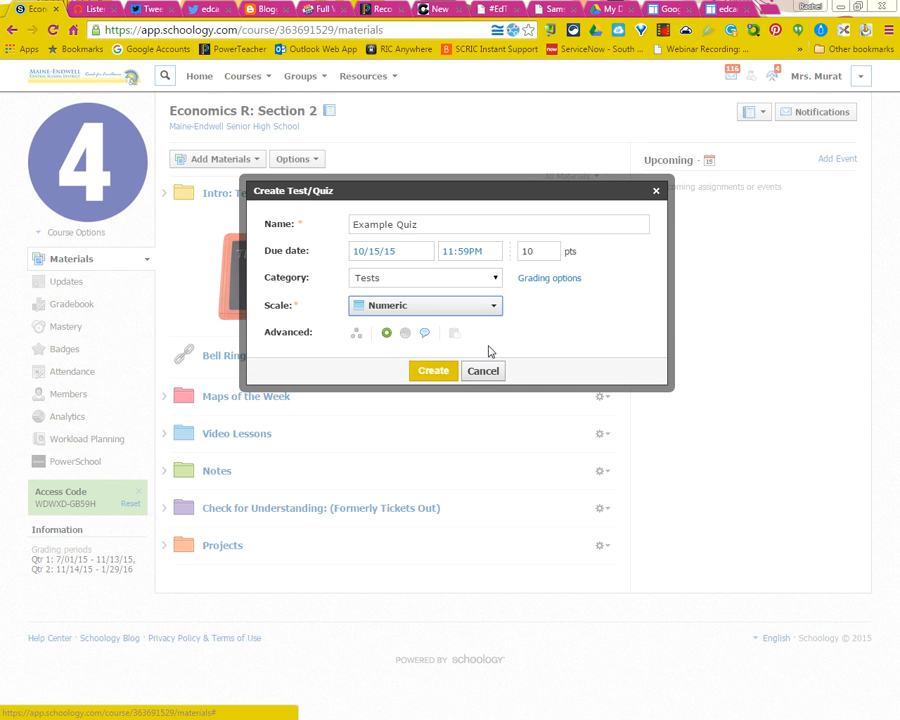
{"action": "left_click", "coordinate": [443, 372]}
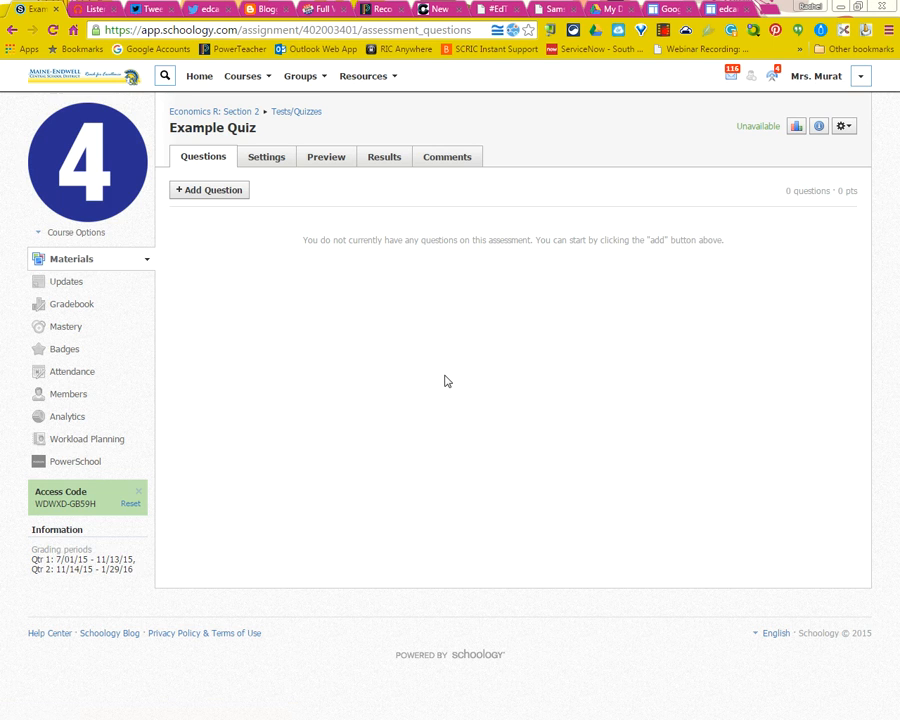
Add a multiple choice question to the quiz and insert the QR Code uses image from the Edcamp folder into its question text
{"action": "left_click", "coordinate": [213, 190]}
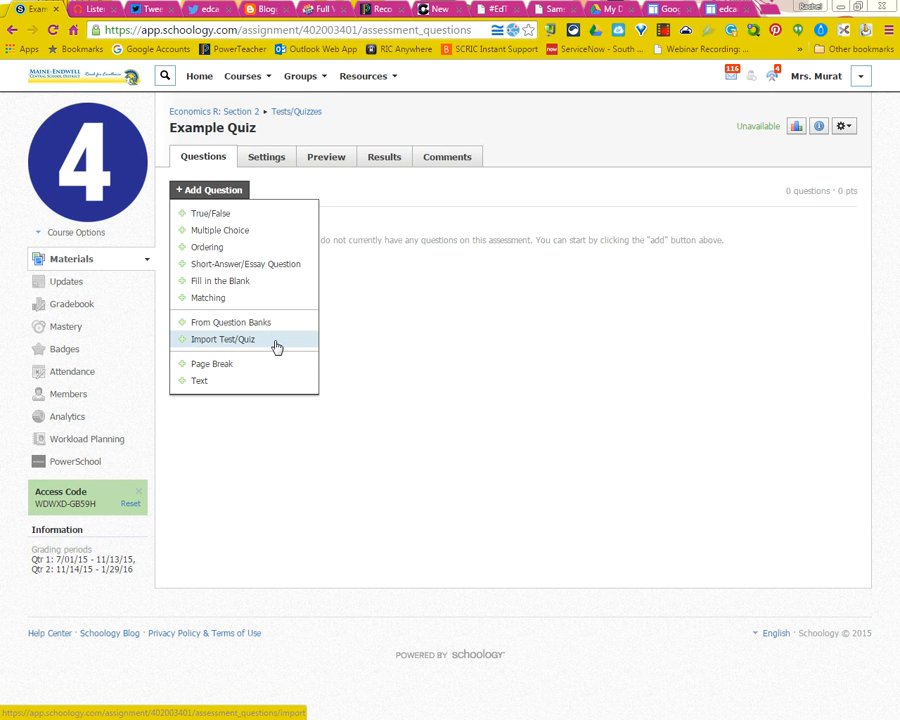
{"action": "left_click", "coordinate": [252, 236]}
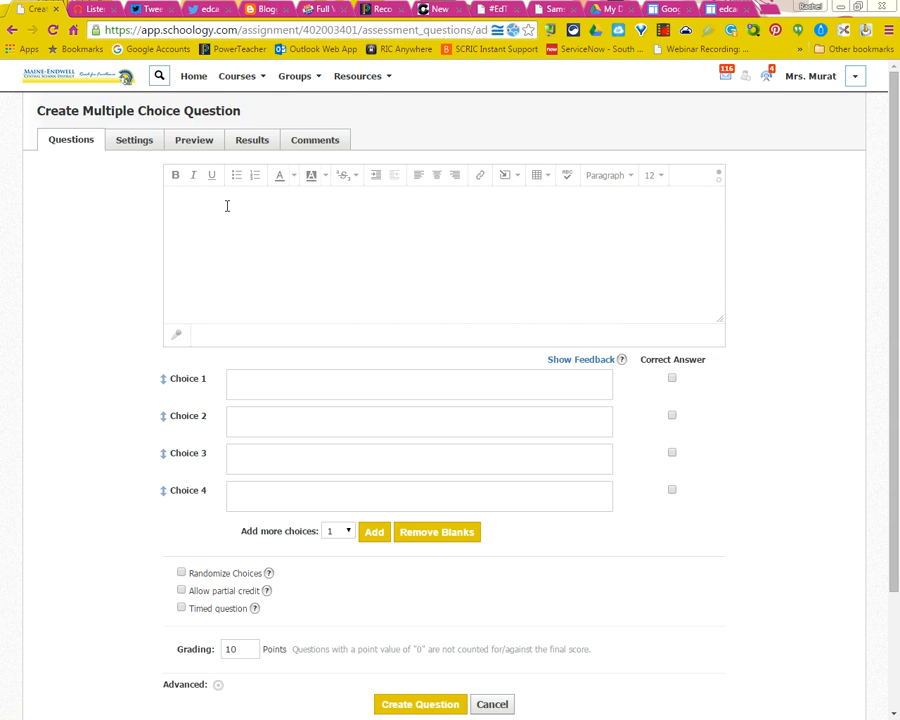
{"action": "left_click", "coordinate": [227, 205]}
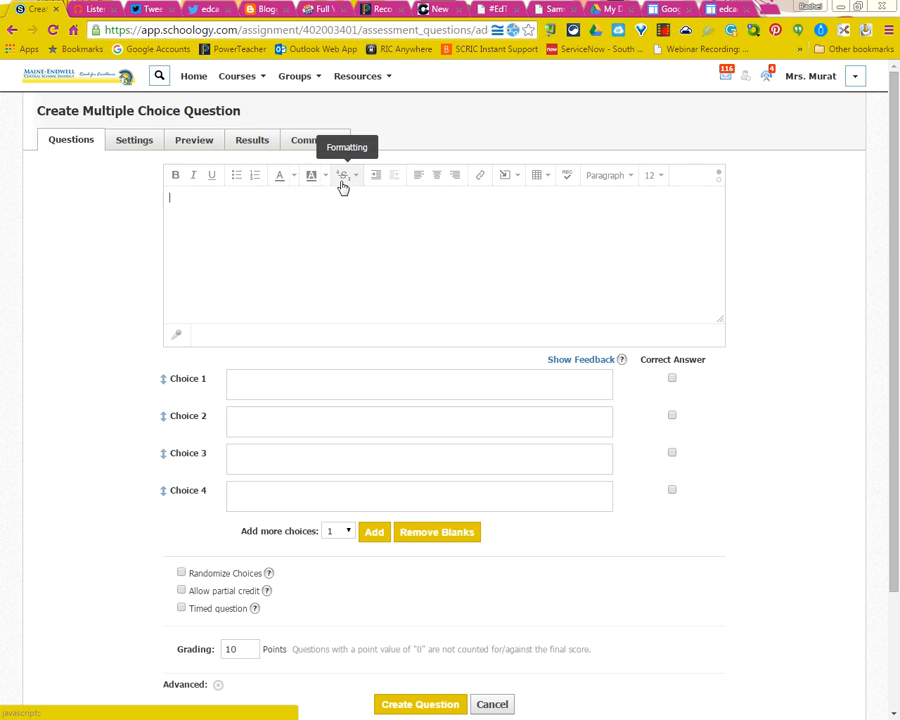
{"action": "left_click", "coordinate": [516, 187]}
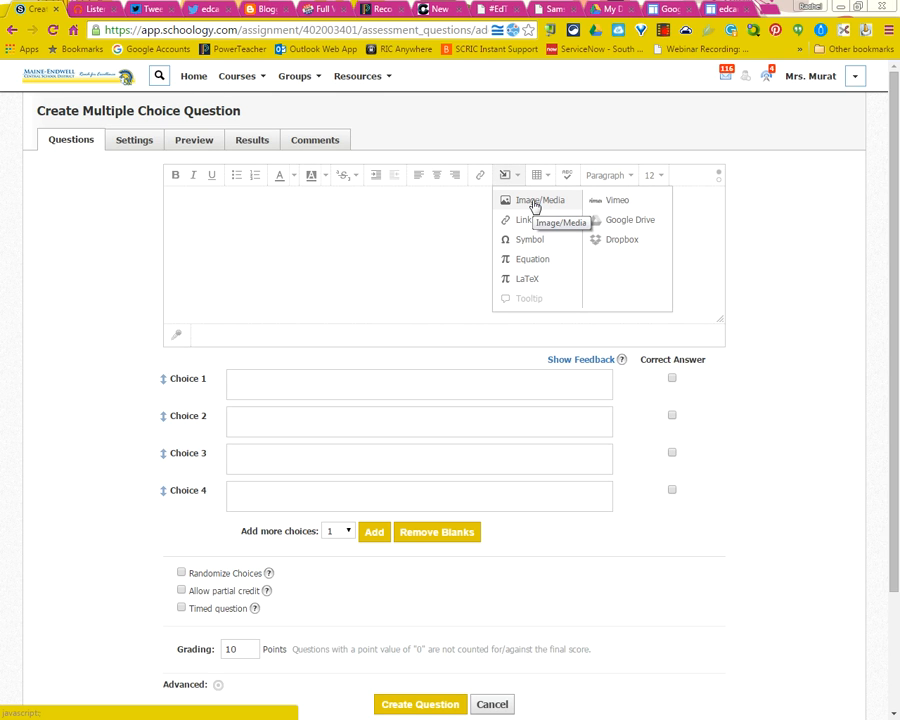
{"action": "left_click", "coordinate": [535, 201]}
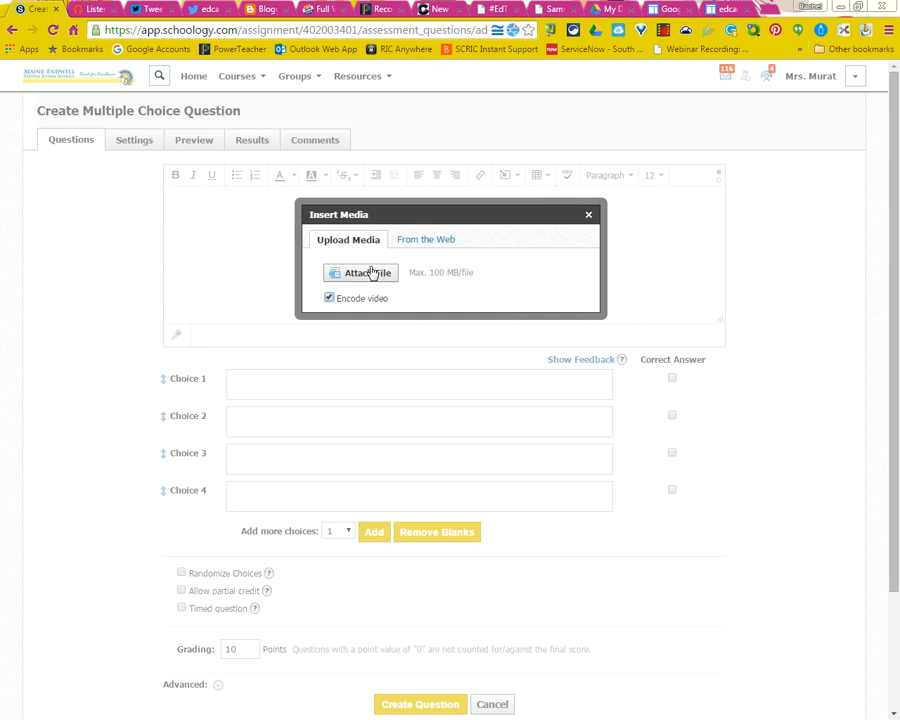
{"action": "left_click", "coordinate": [368, 270]}
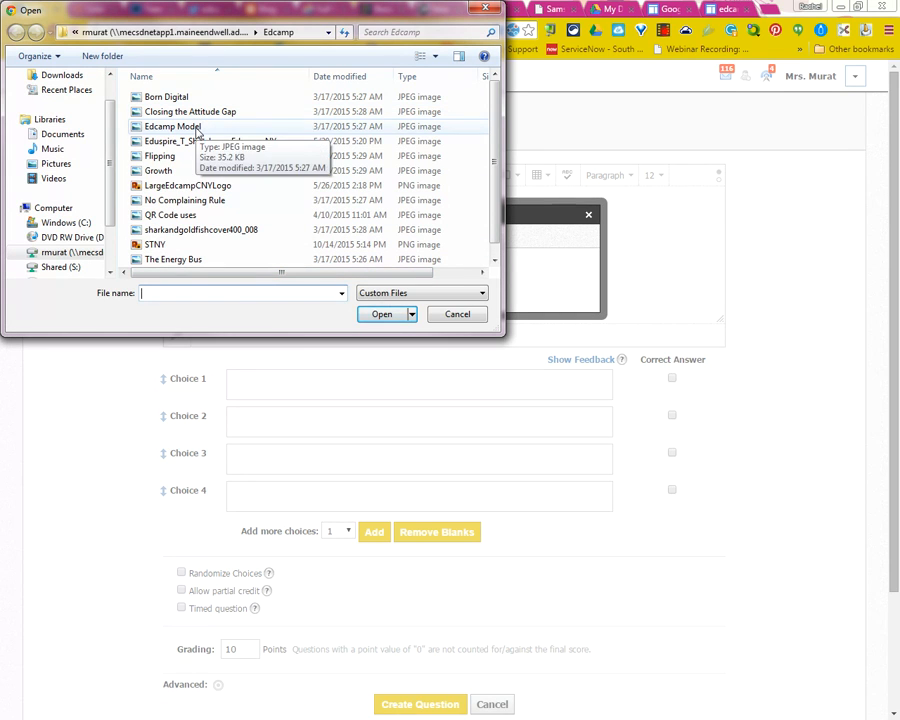
{"action": "left_click", "coordinate": [165, 158]}
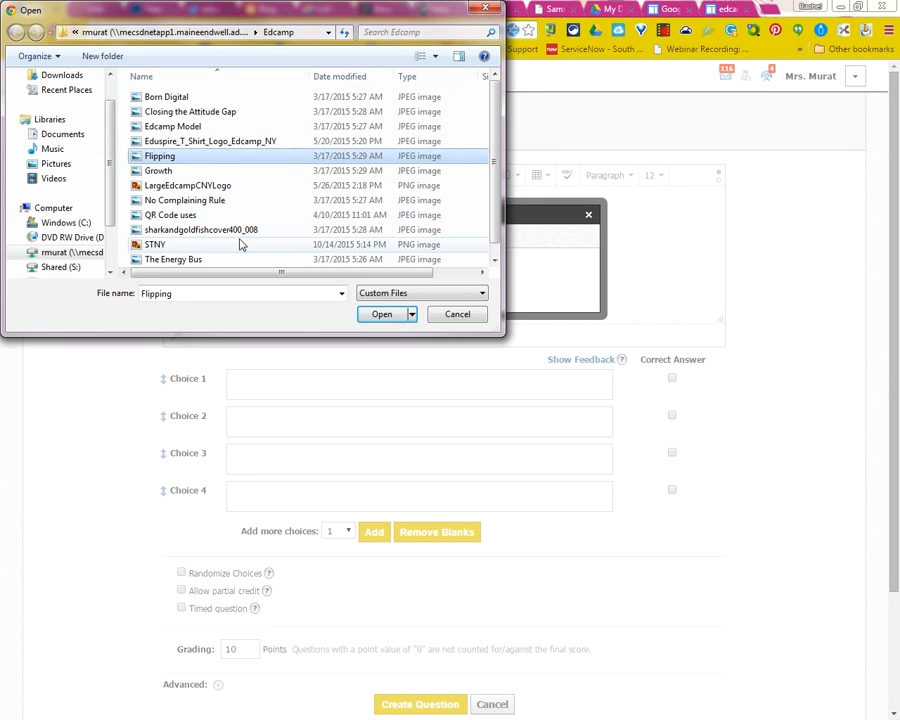
{"action": "left_click", "coordinate": [236, 216]}
{"action": "left_click", "coordinate": [380, 316]}
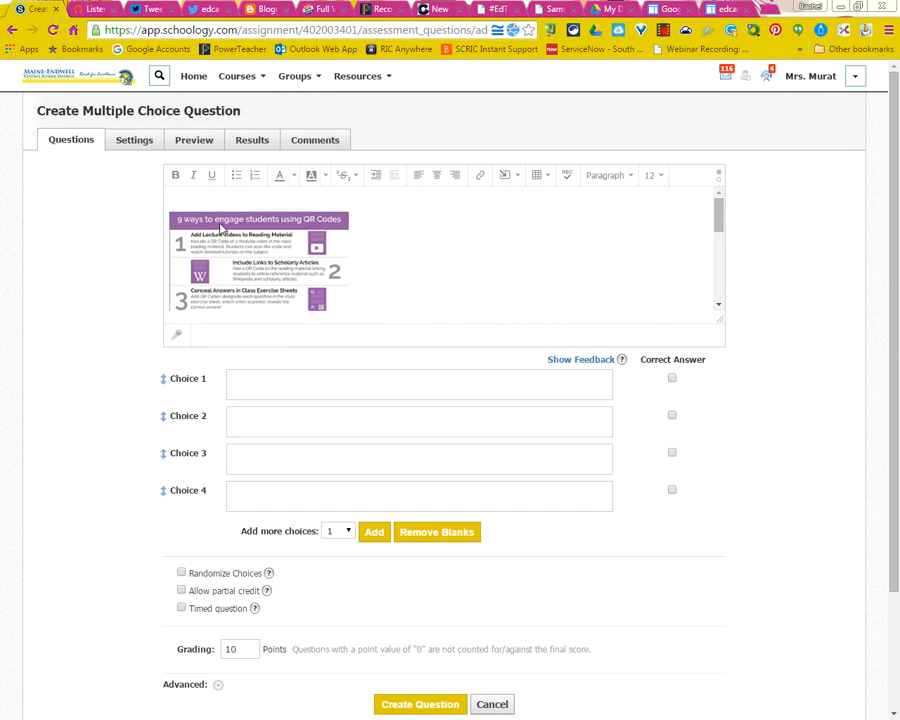
Below the inserted image, write the question "What are the most common uses for a QR Code based on this graphic"
{"action": "left_click", "coordinate": [303, 389]}
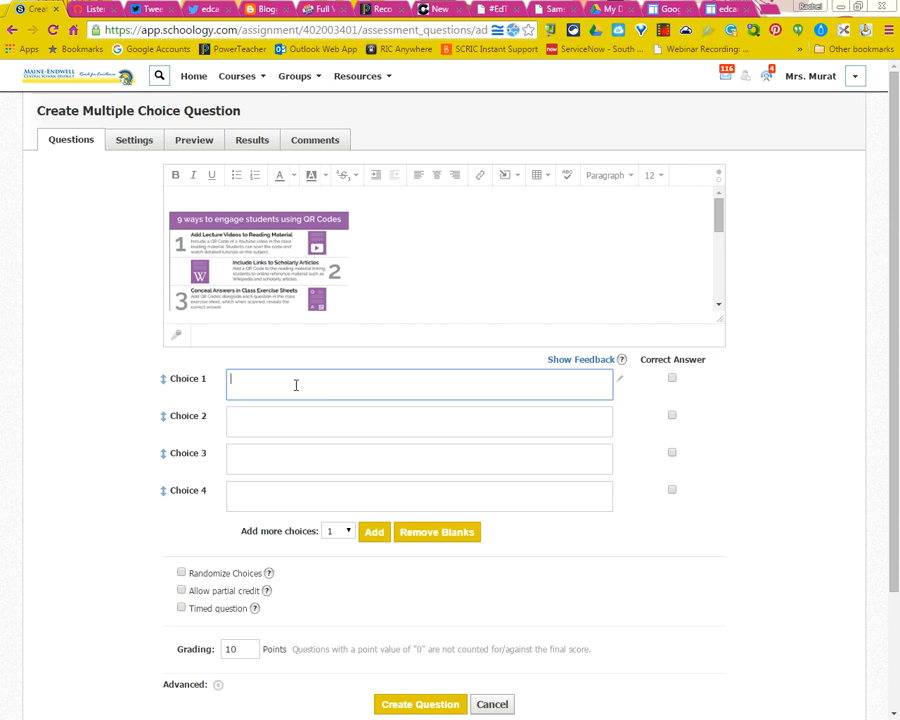
{"action": "left_click", "coordinate": [720, 226]}
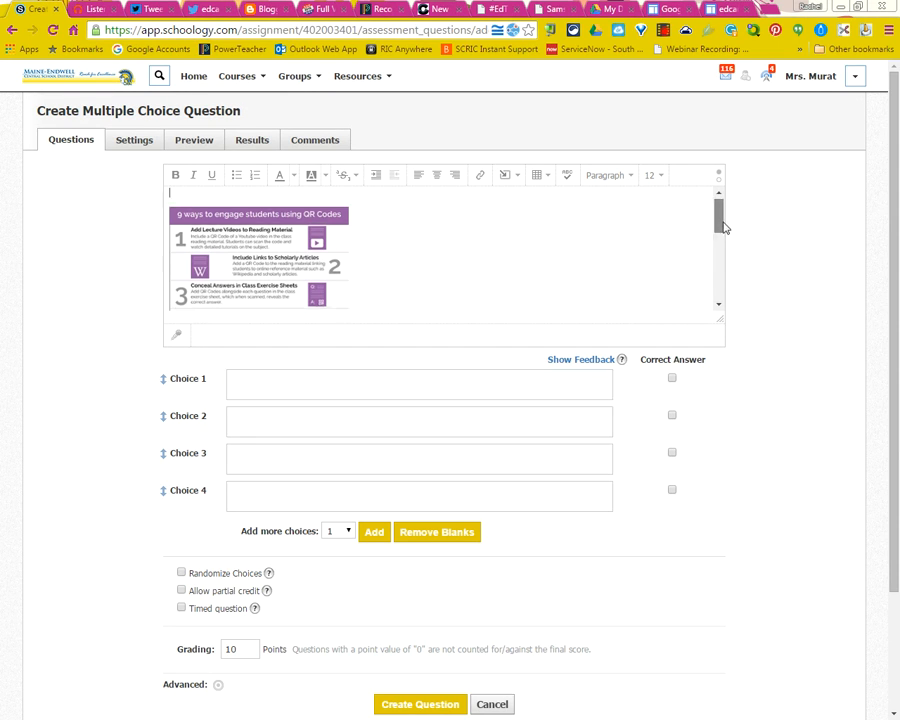
{"action": "left_click_drag", "start_coordinate": [724, 228], "coordinate": [408, 288]}
{"action": "double_click", "coordinate": [402, 292]}
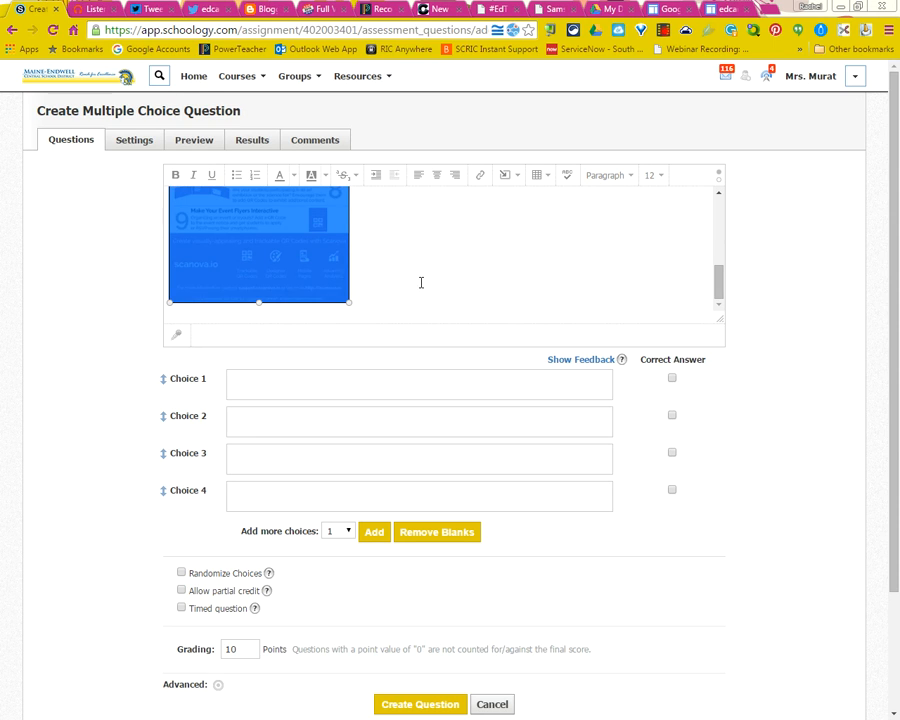
{"action": "left_click", "coordinate": [396, 273]}
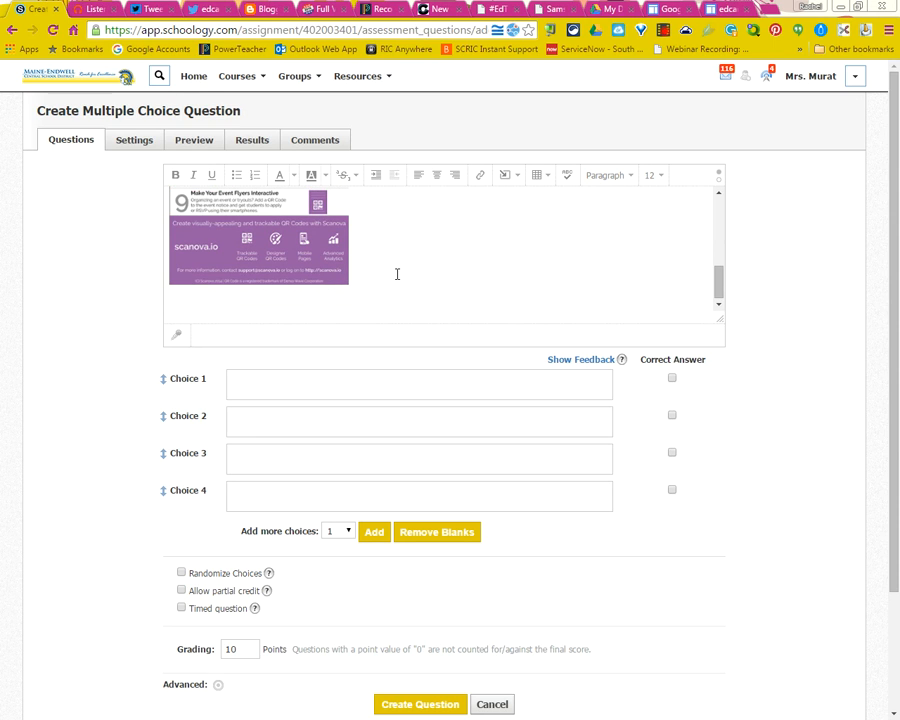
{"action": "type", "text": "What are te"}
{"action": "key", "text": "BackSpace"}
{"action": "type", "text": "he most common uses "}
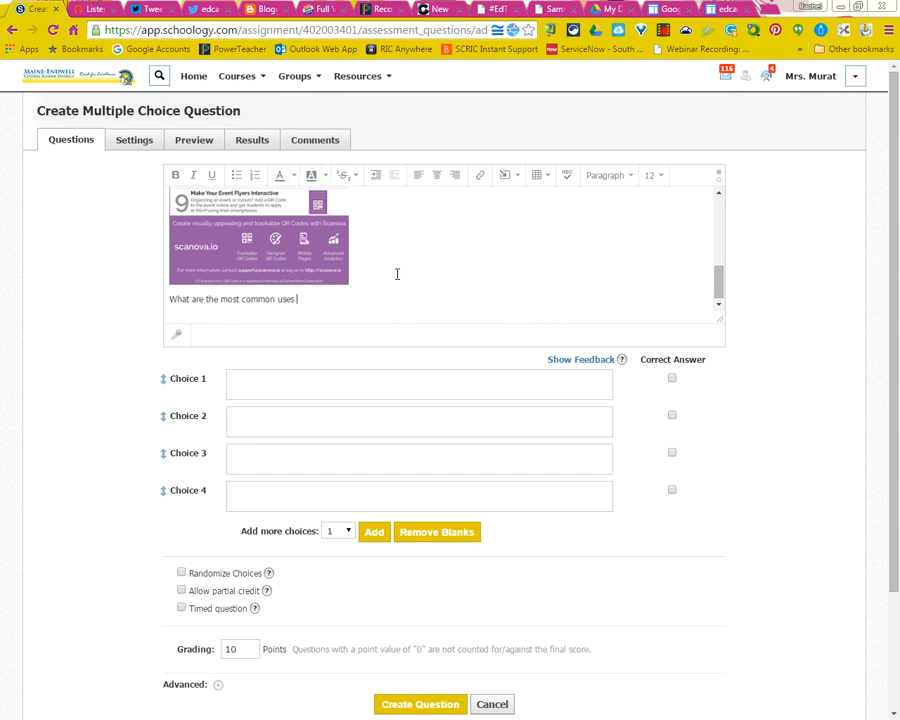
{"action": "type", "text": "for a QR Code based on this graphic"}
Fill in the four answer choices as A, B, C and D, and mark B as the correct answer
{"action": "left_click", "coordinate": [319, 395]}
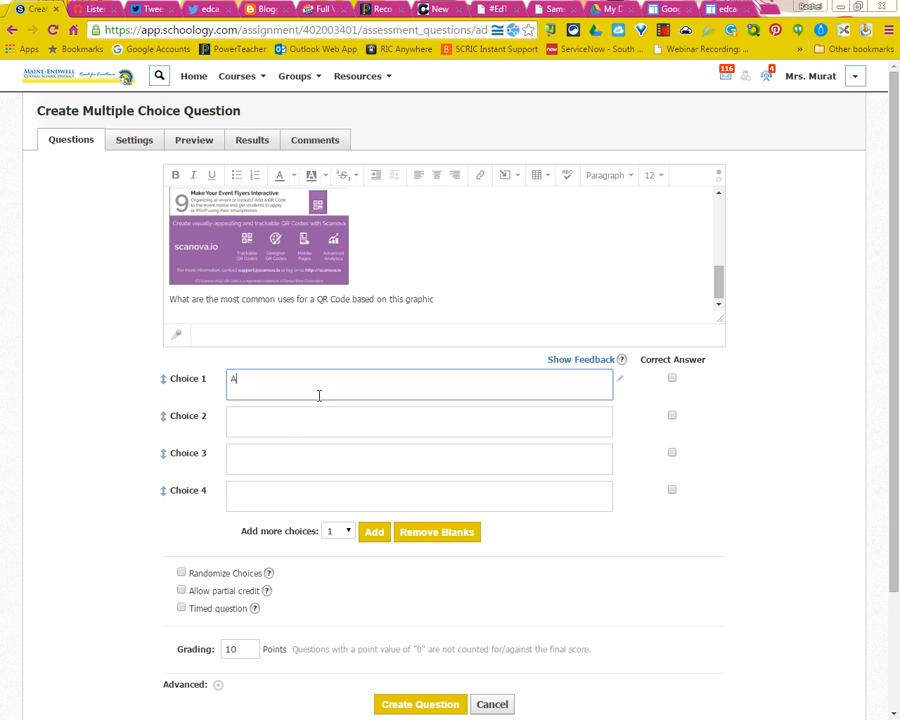
{"action": "left_click", "coordinate": [288, 429]}
{"action": "type", "text": "B"}
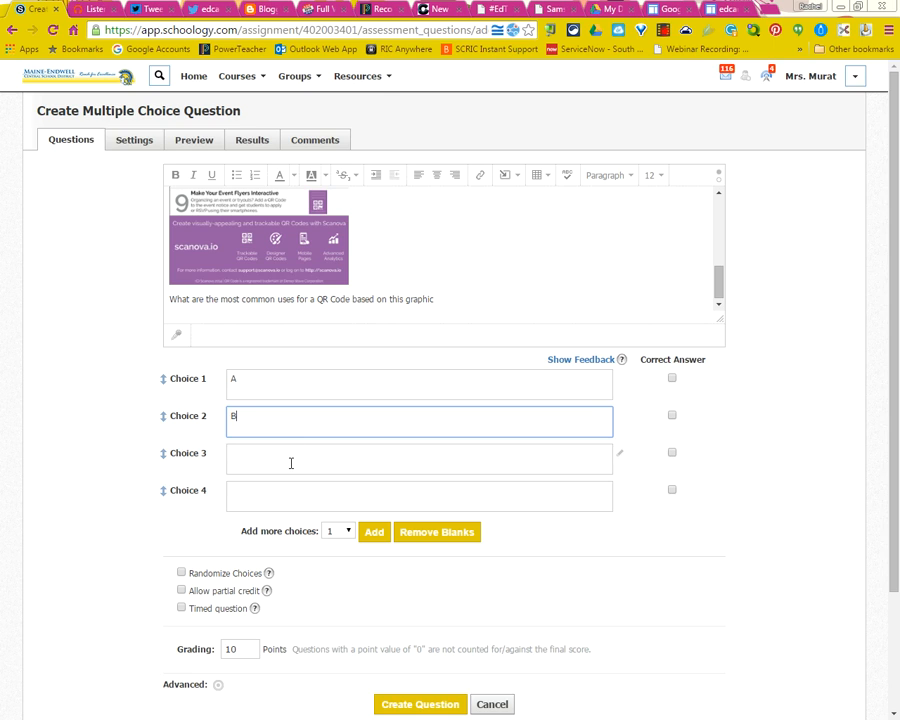
{"action": "left_click", "coordinate": [291, 462]}
{"action": "type", "text": "C"}
{"action": "left_click", "coordinate": [273, 488]}
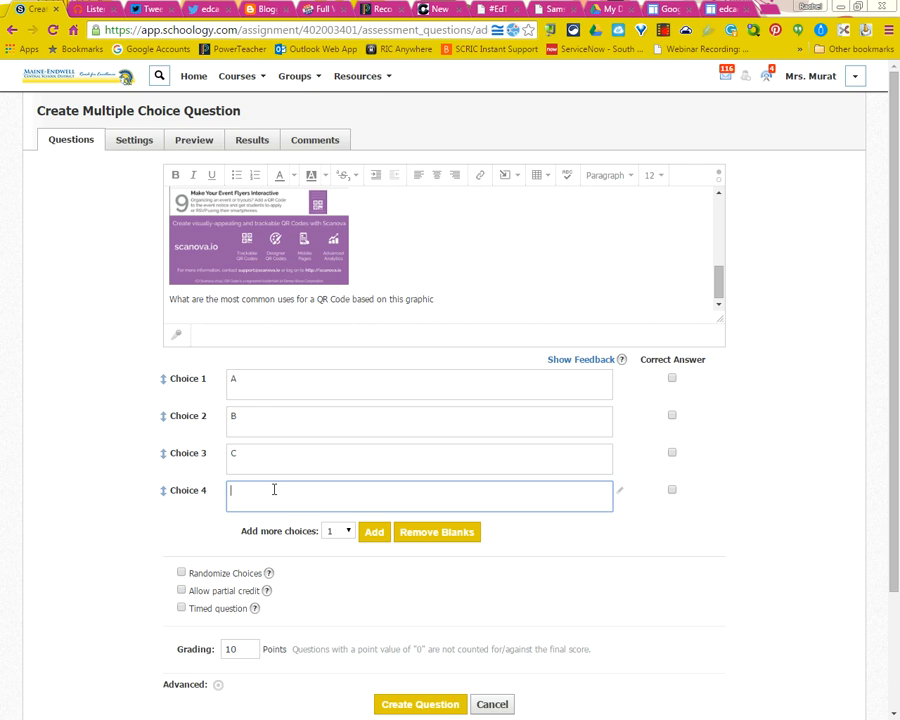
{"action": "type", "text": "D"}
{"action": "left_click", "coordinate": [672, 417]}
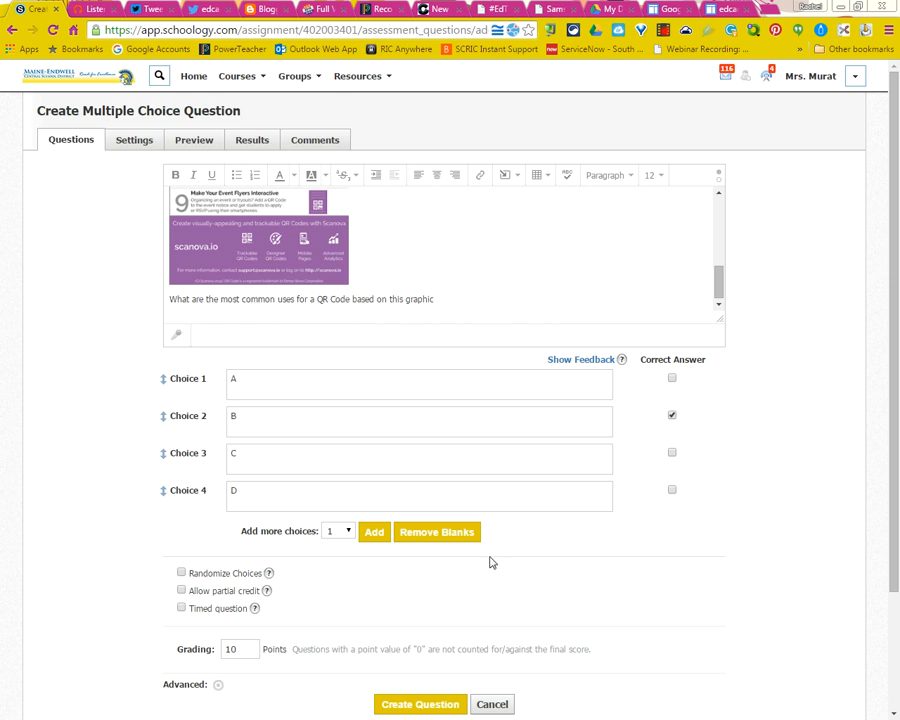
Turn on randomized choices, set the question's grading to 1 point, and create the question
{"action": "left_click", "coordinate": [181, 574]}
{"action": "left_click", "coordinate": [244, 650]}
{"action": "left_click", "coordinate": [446, 707]}
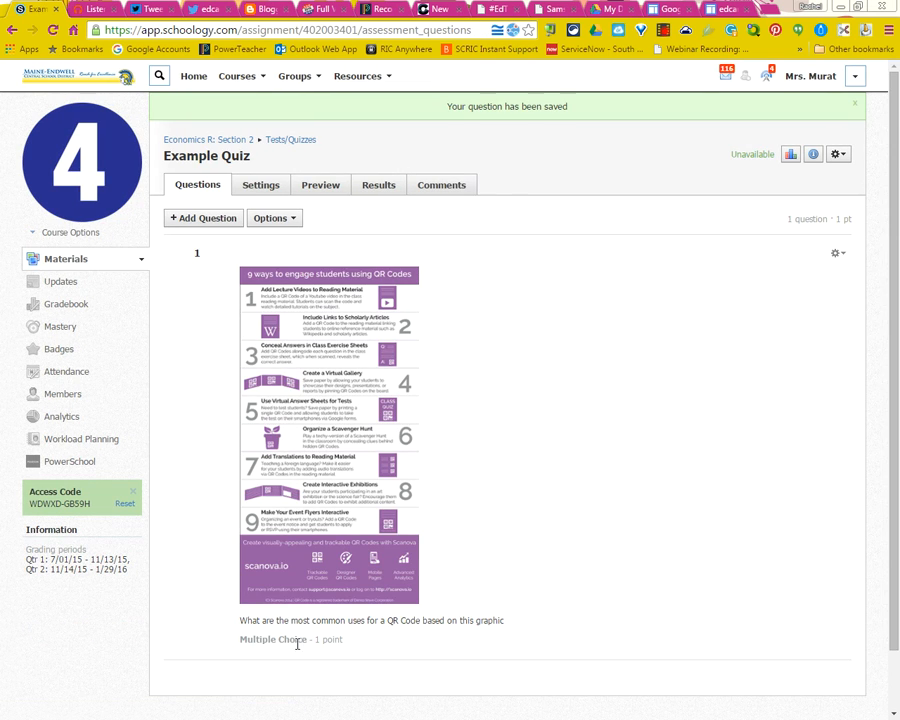
{"action": "left_click", "coordinate": [838, 254]}
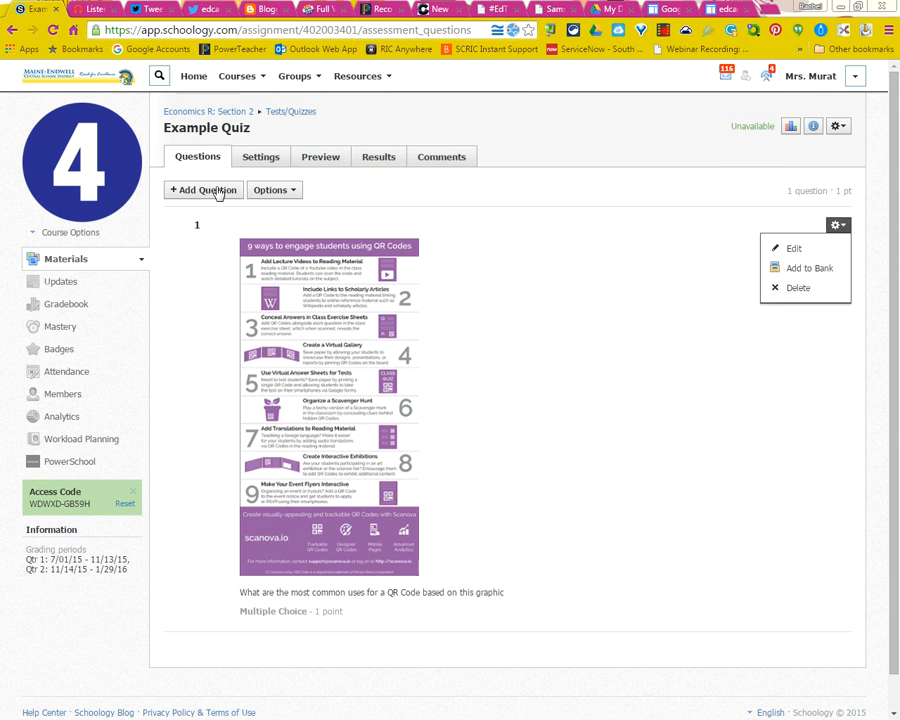
{"action": "left_click", "coordinate": [218, 193]}
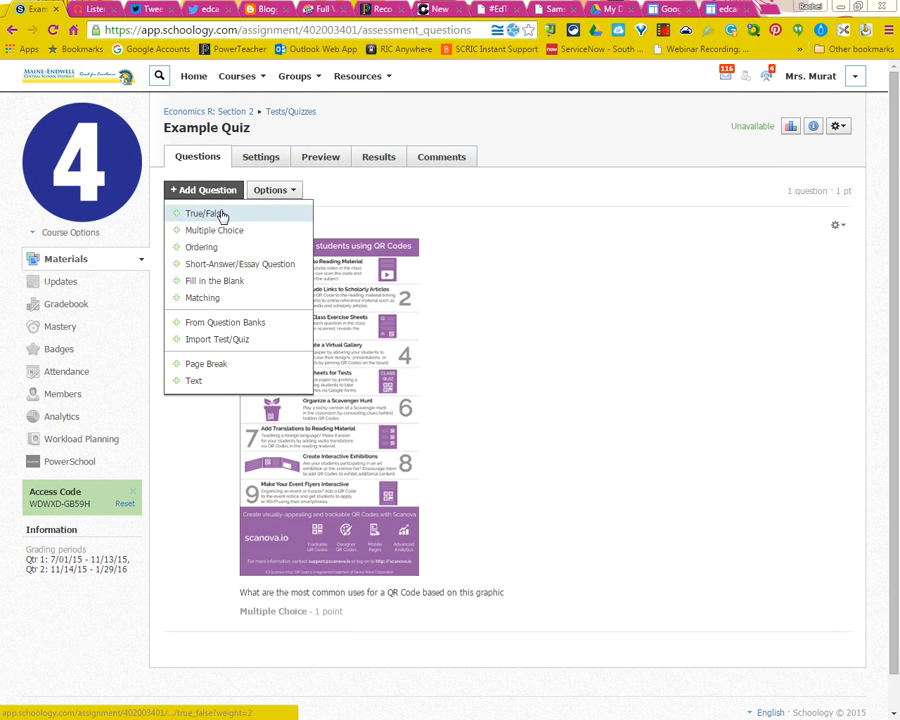
{"action": "left_click", "coordinate": [473, 237]}
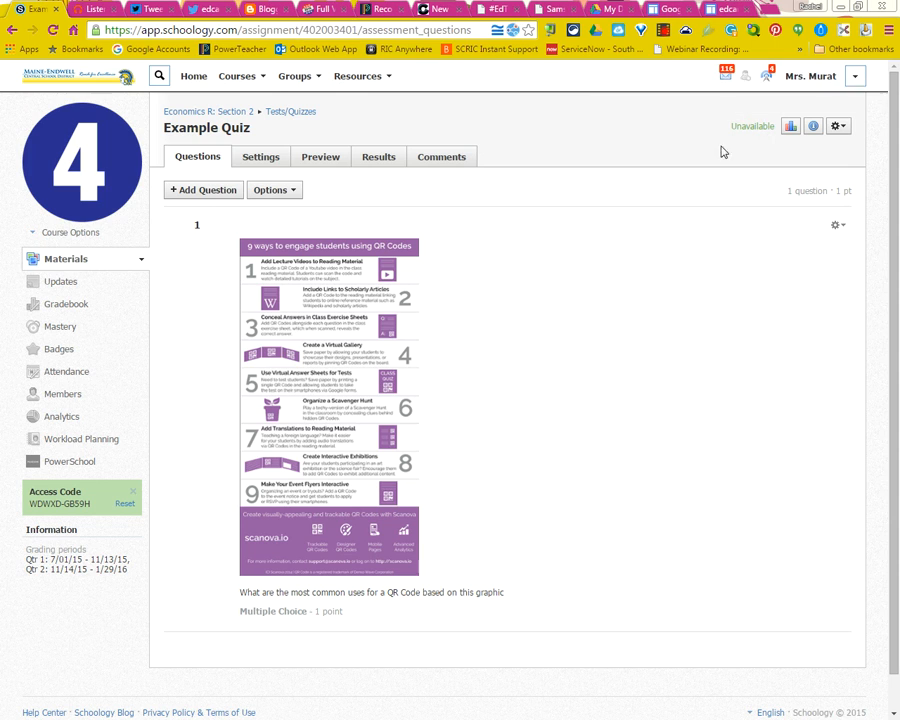
In the quiz settings, set the availability to Available now and the attempt limit to 5 times
{"action": "left_click", "coordinate": [259, 160]}
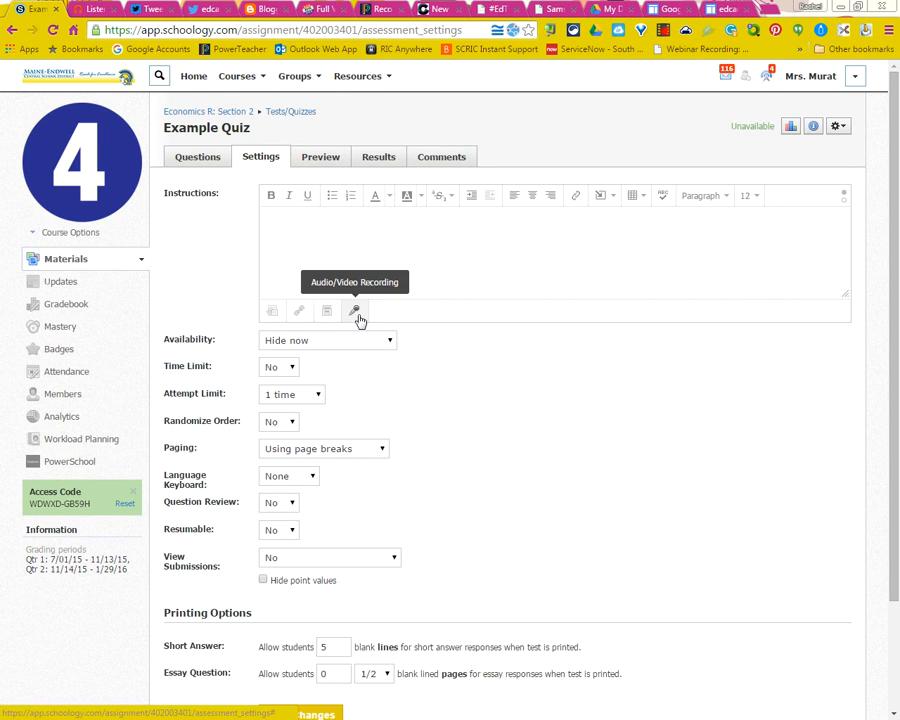
{"action": "left_click", "coordinate": [392, 345]}
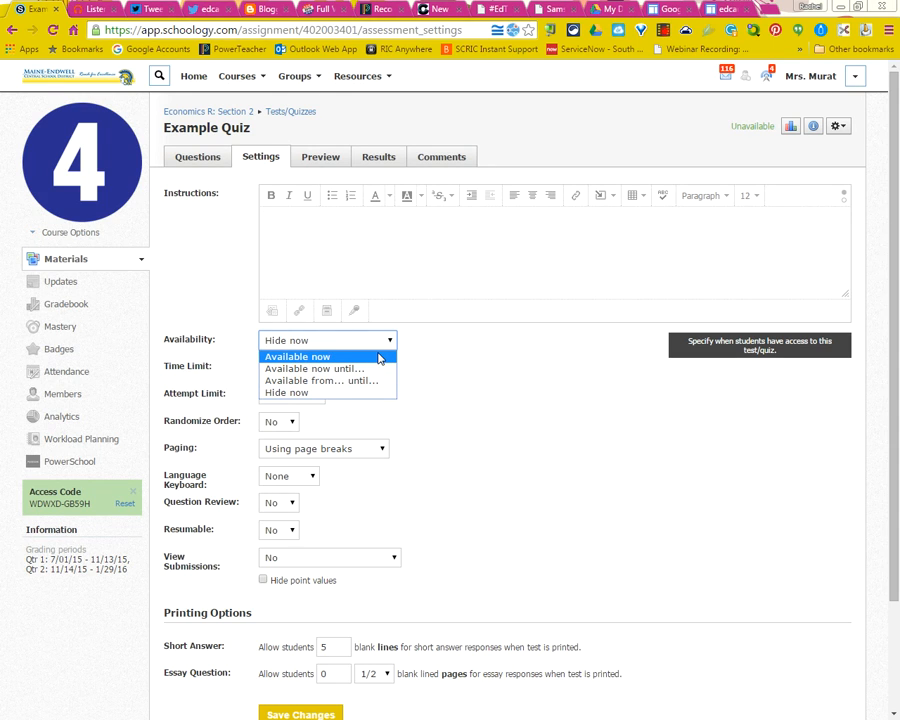
{"action": "left_click", "coordinate": [379, 358]}
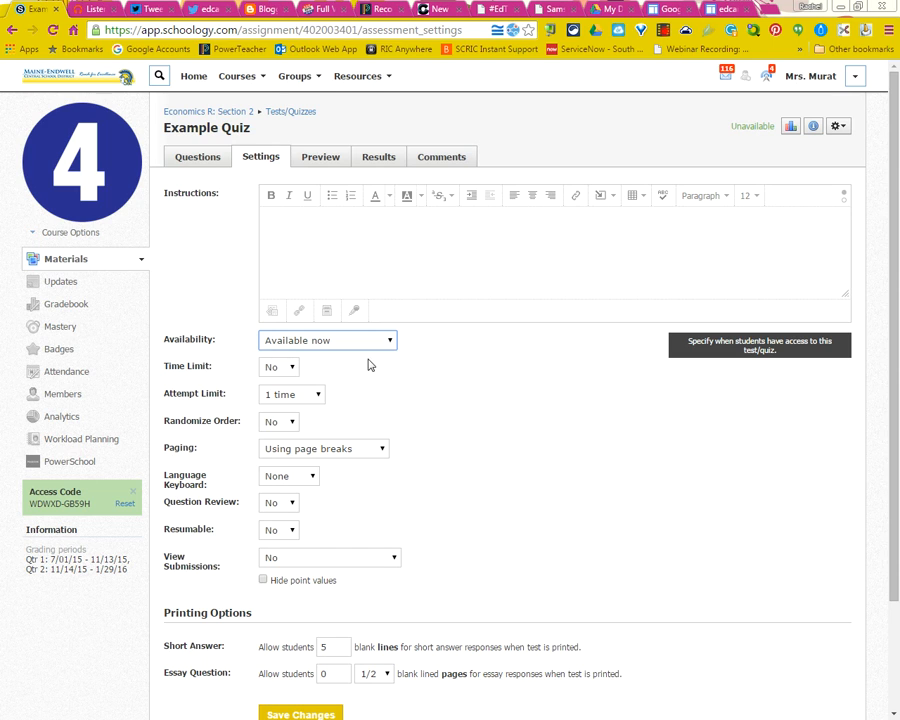
{"action": "left_click", "coordinate": [293, 369]}
{"action": "left_click", "coordinate": [348, 374]}
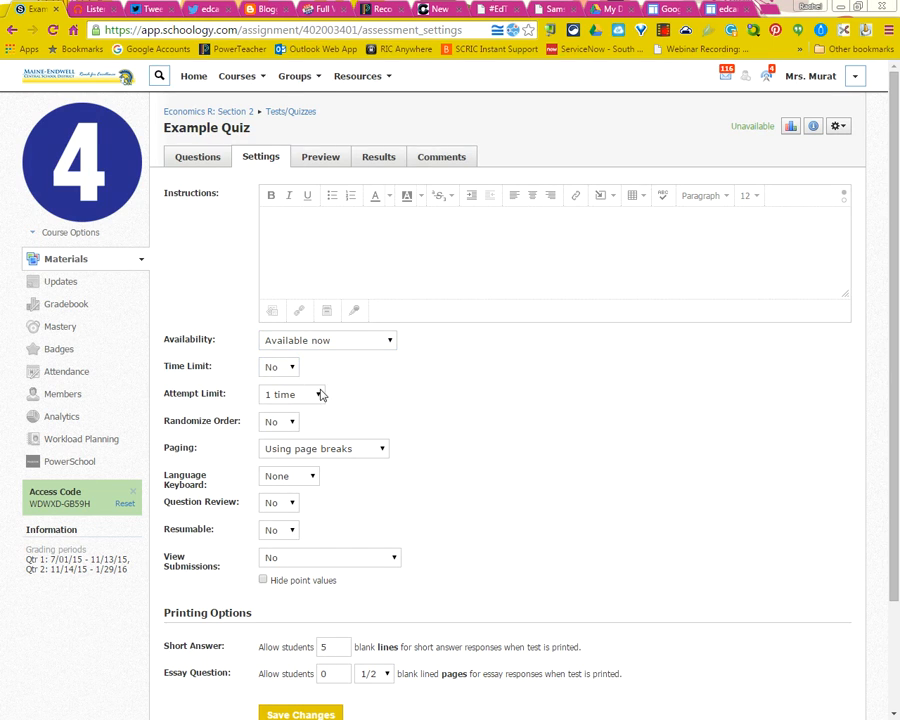
{"action": "left_click", "coordinate": [319, 395]}
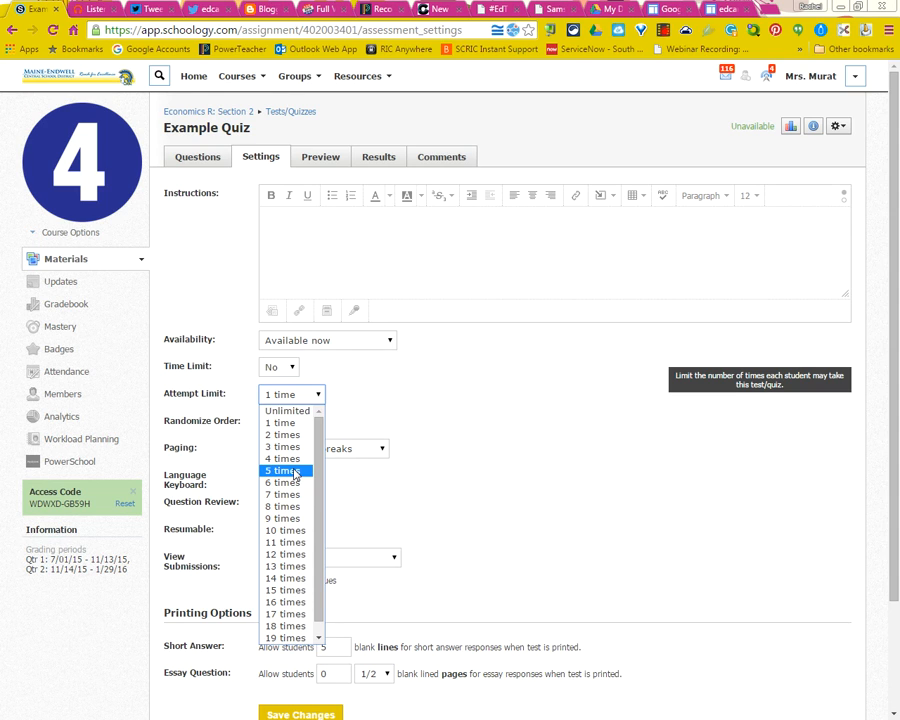
{"action": "left_click", "coordinate": [282, 470]}
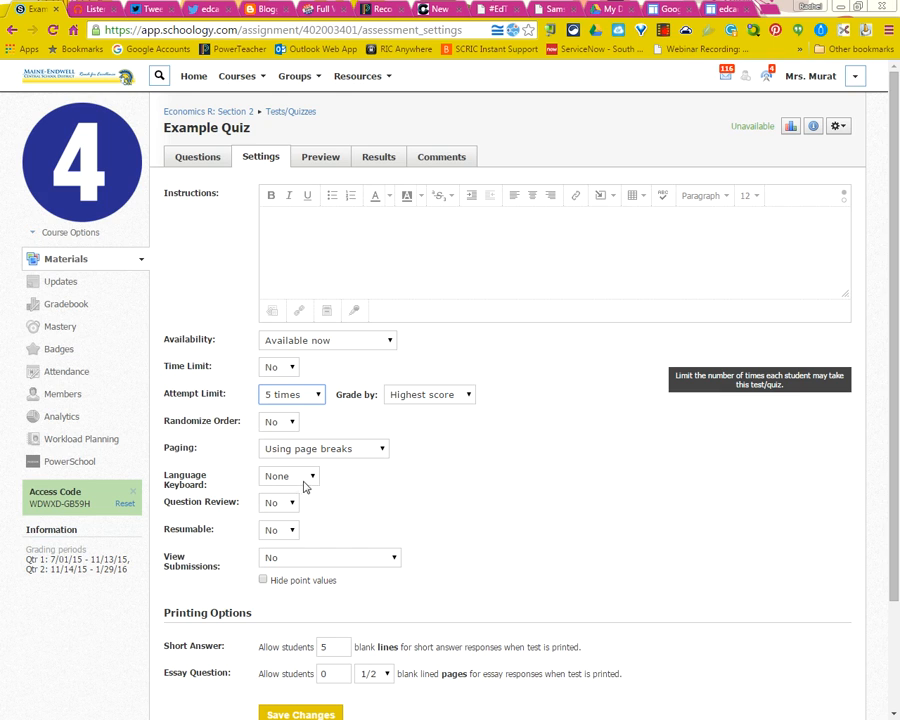
Keep the language keyboard at None and set both Question Review and Resumable to Yes in the quiz settings
{"action": "left_click", "coordinate": [305, 482]}
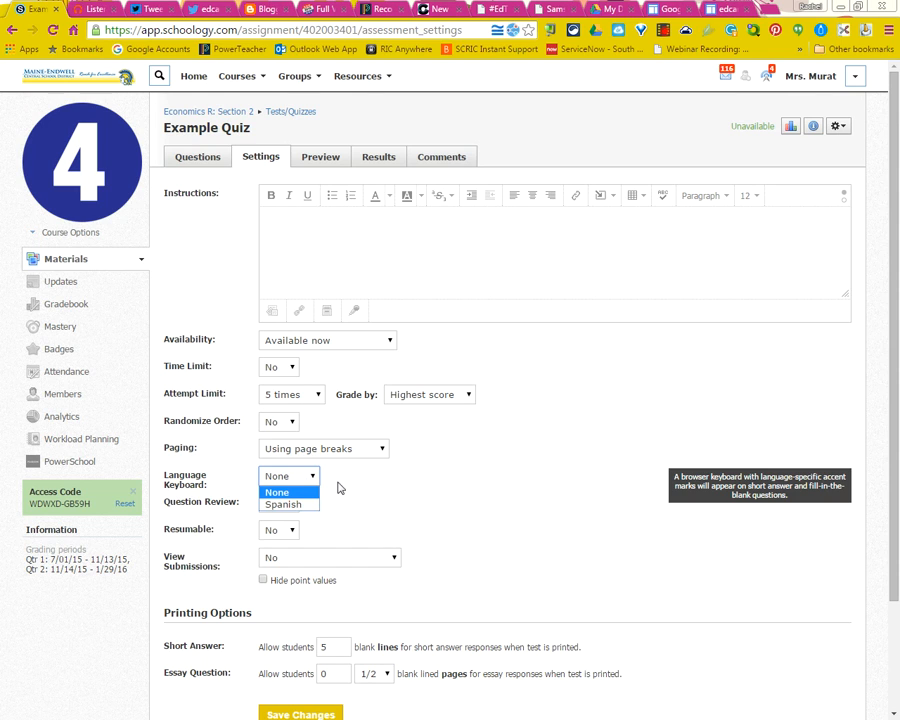
{"action": "left_click", "coordinate": [339, 487]}
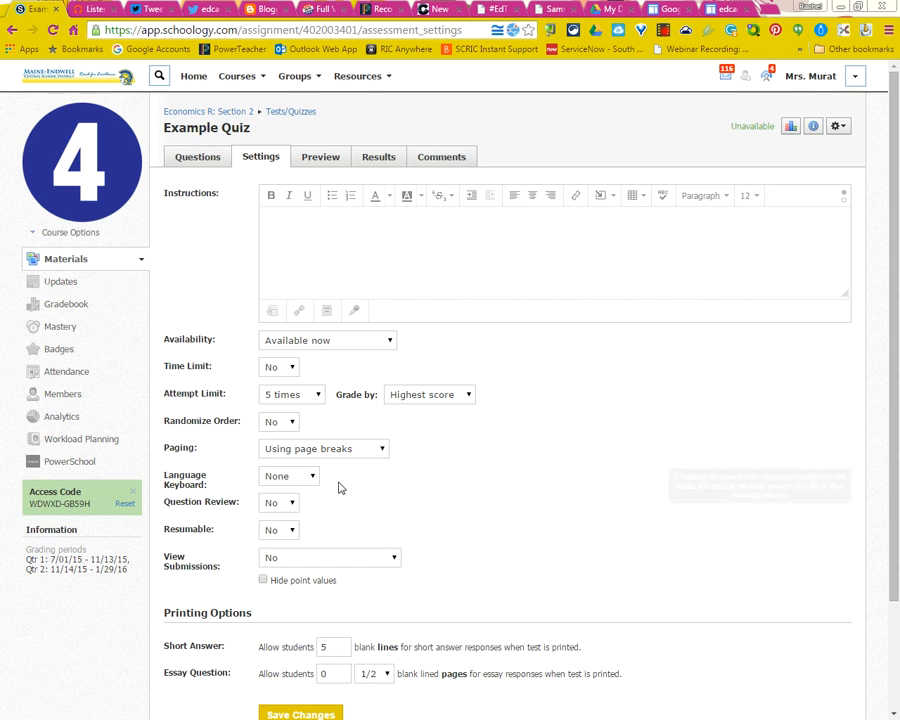
{"action": "left_click", "coordinate": [291, 504]}
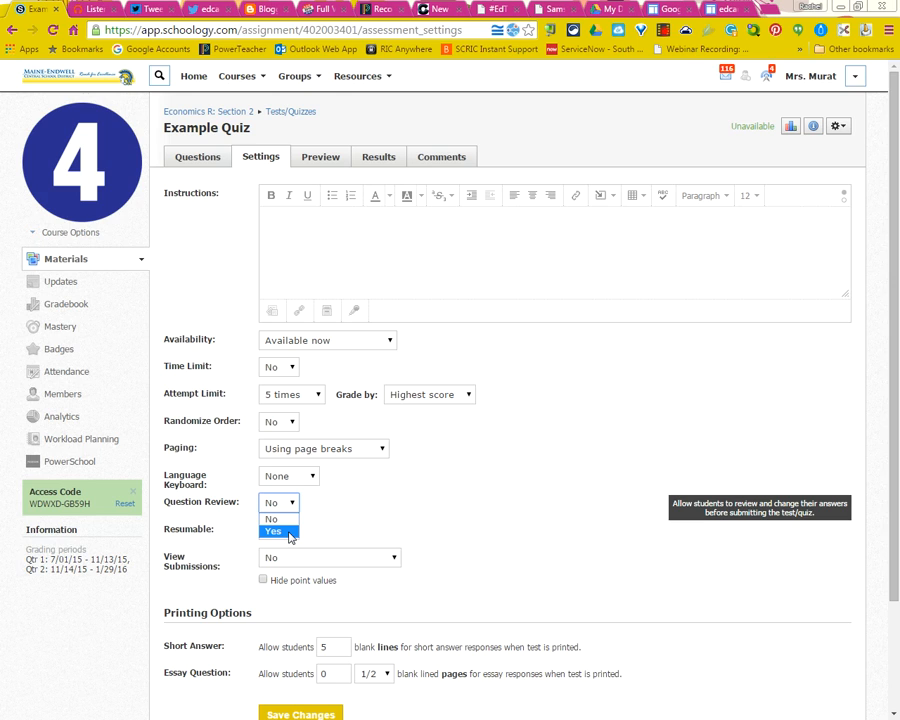
{"action": "left_click", "coordinate": [290, 535]}
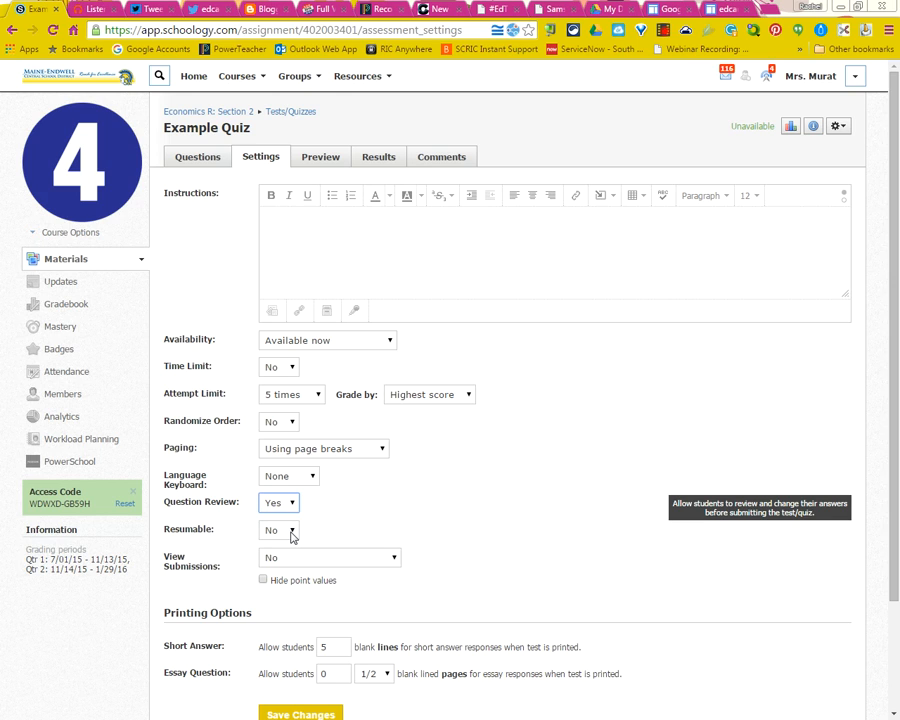
{"action": "left_click", "coordinate": [291, 531]}
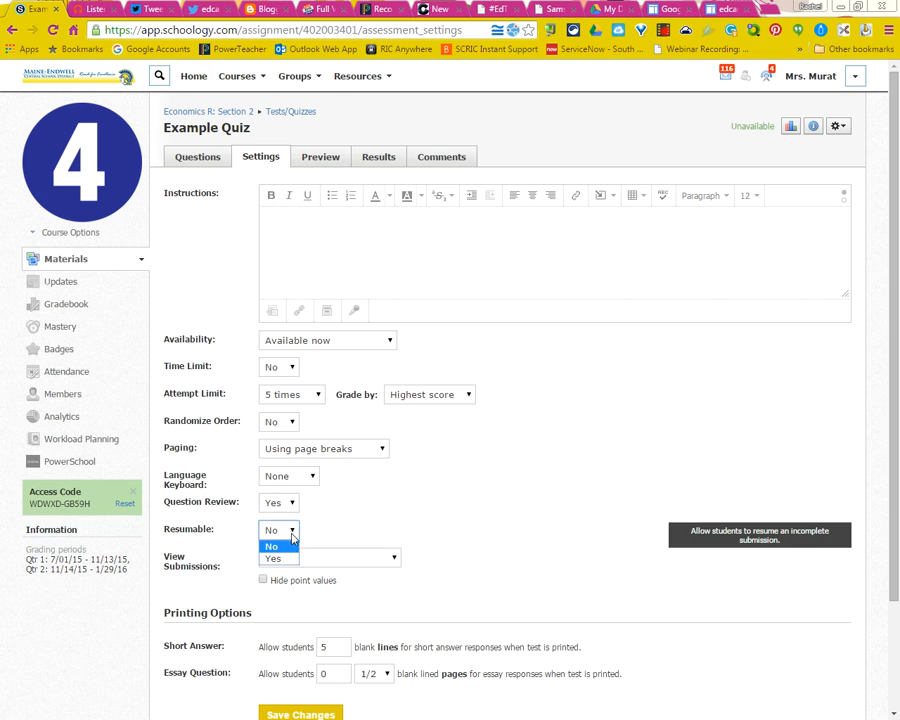
{"action": "left_click", "coordinate": [290, 555]}
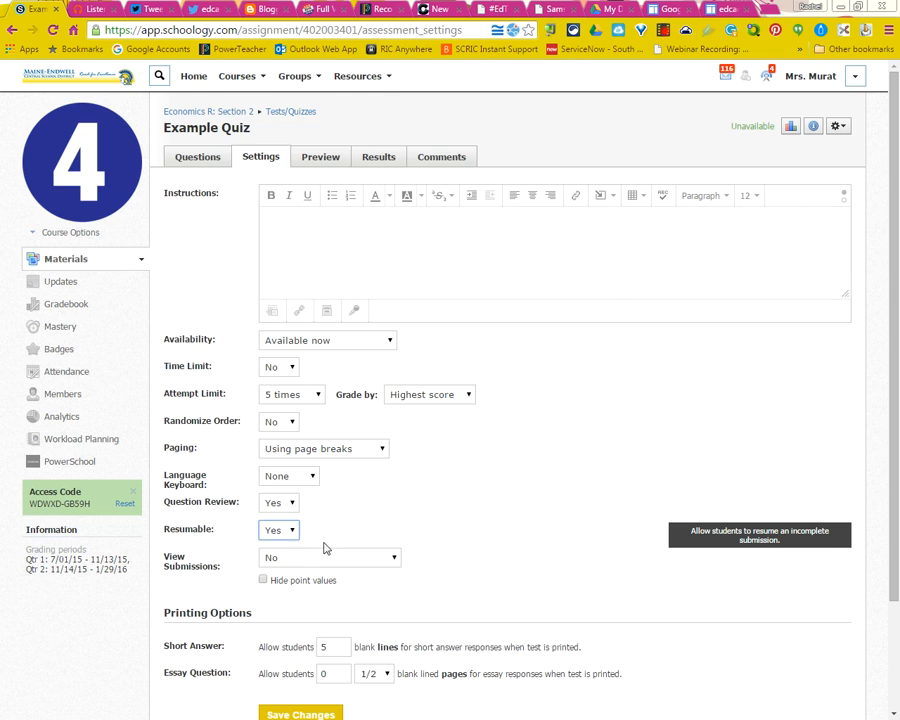
Set View Submissions to Yes and save the quiz settings
{"action": "left_click", "coordinate": [393, 564]}
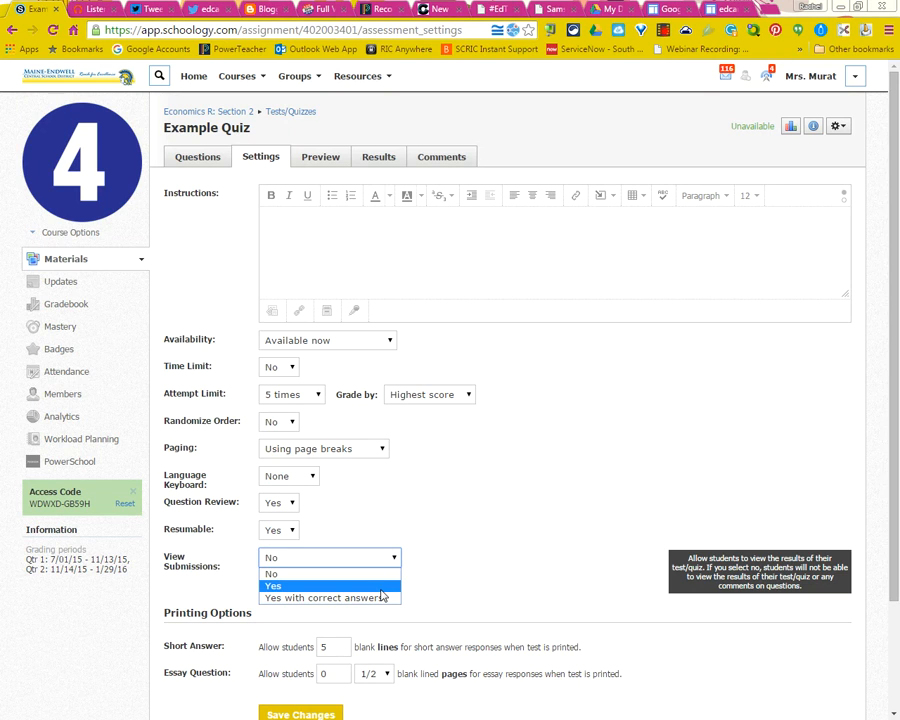
{"action": "left_click", "coordinate": [381, 587]}
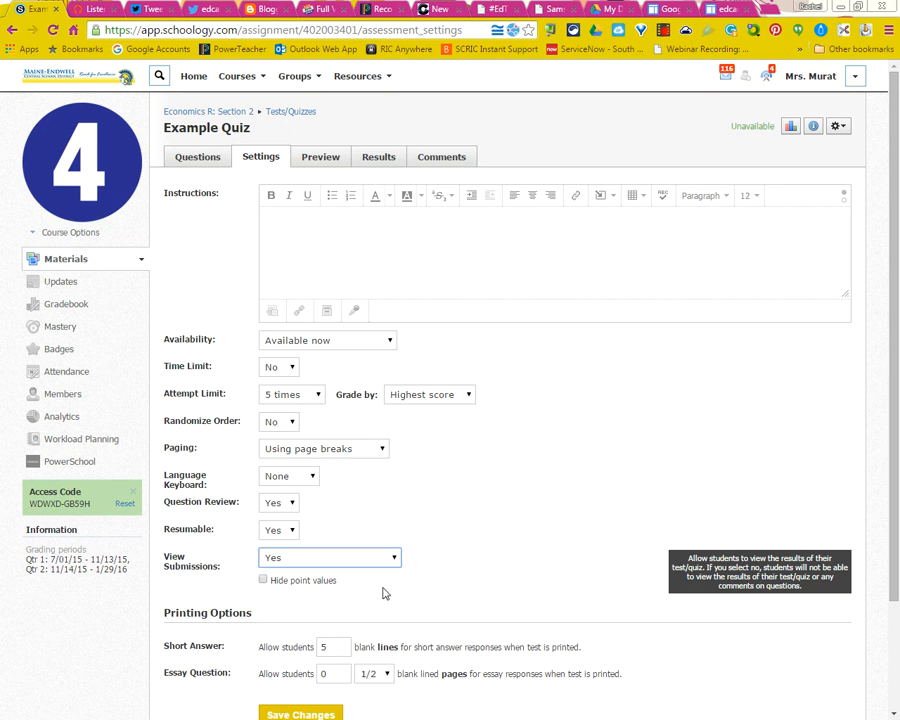
{"action": "scroll", "coordinate": [455, 567], "scroll_direction": "down", "scroll_amount": 1}
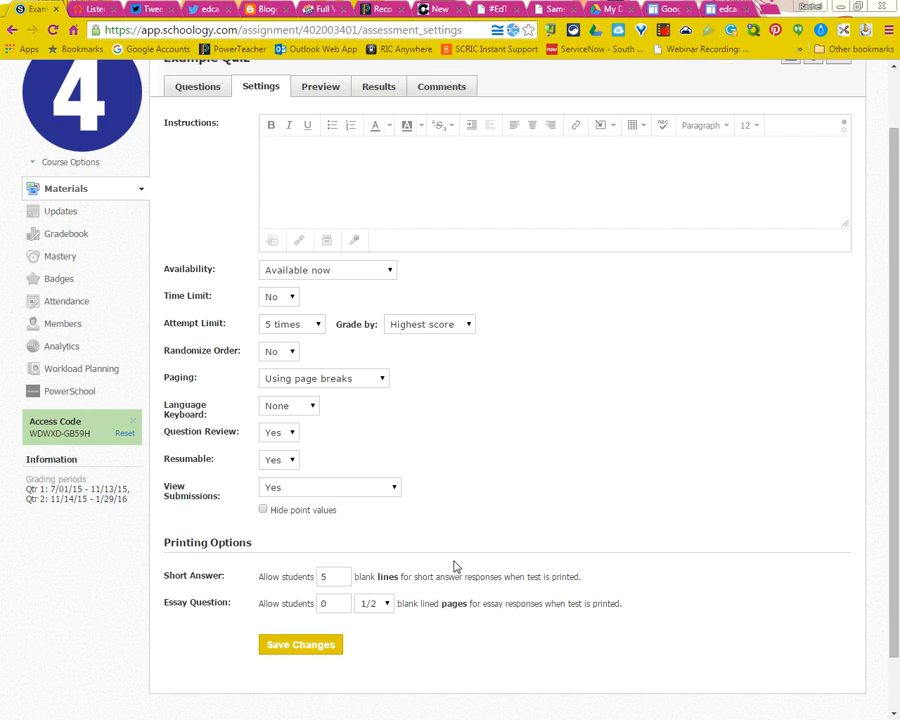
{"action": "left_click", "coordinate": [300, 650]}
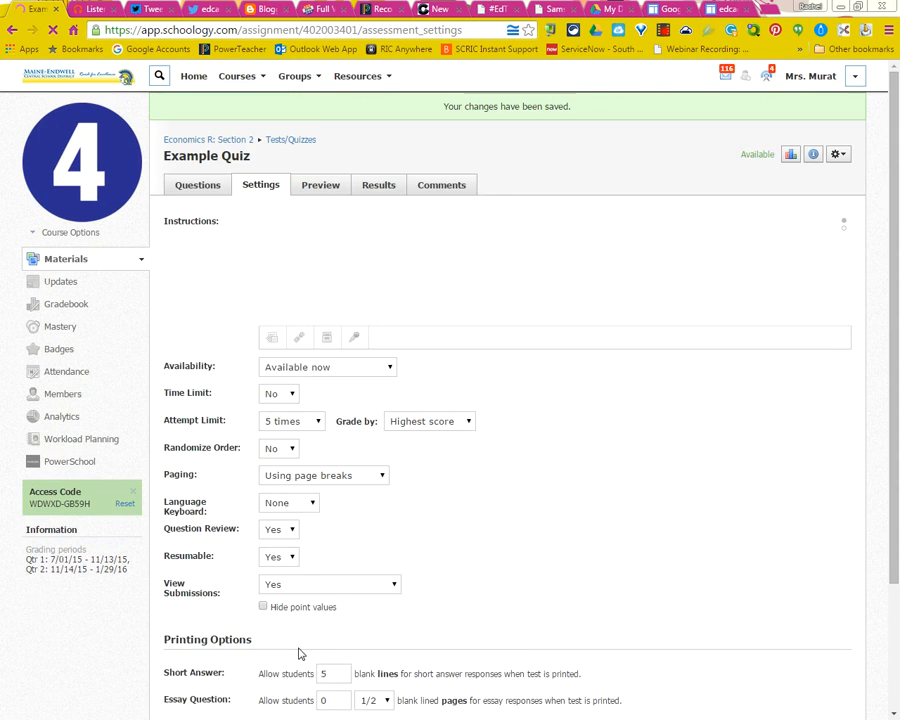
Examine the quiz's preview, its results by question and by student, the first student's attempts, and the comments page
{"action": "left_click", "coordinate": [333, 192]}
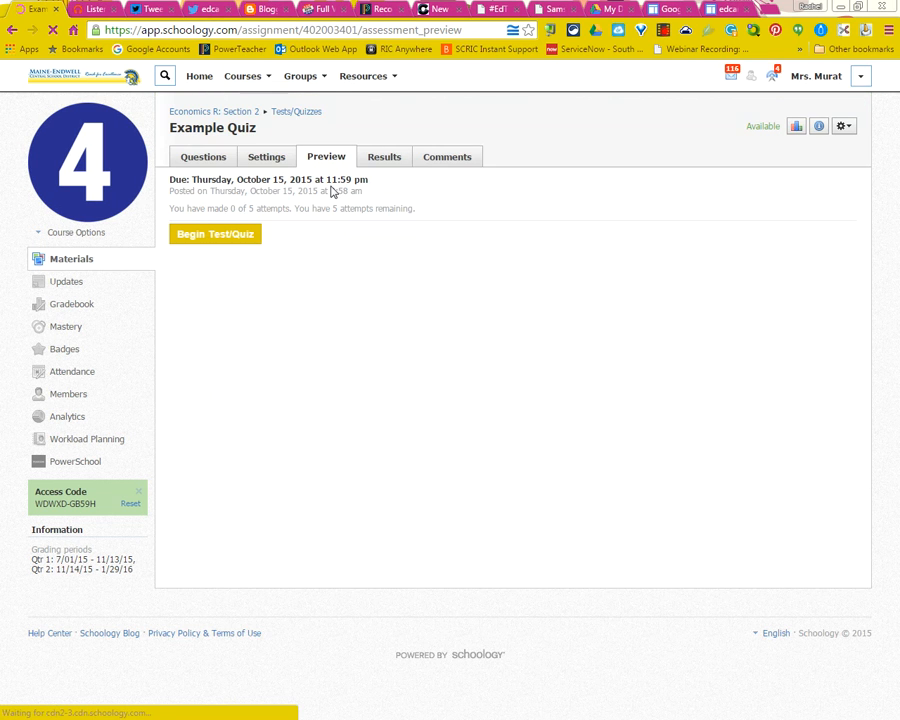
{"action": "left_click", "coordinate": [382, 162]}
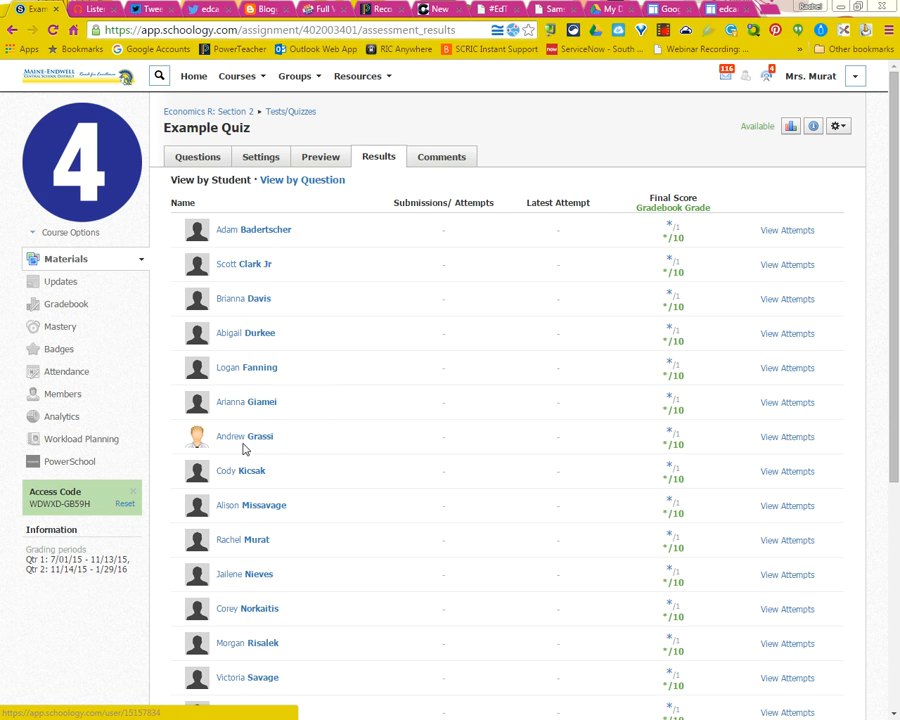
{"action": "left_click", "coordinate": [291, 184]}
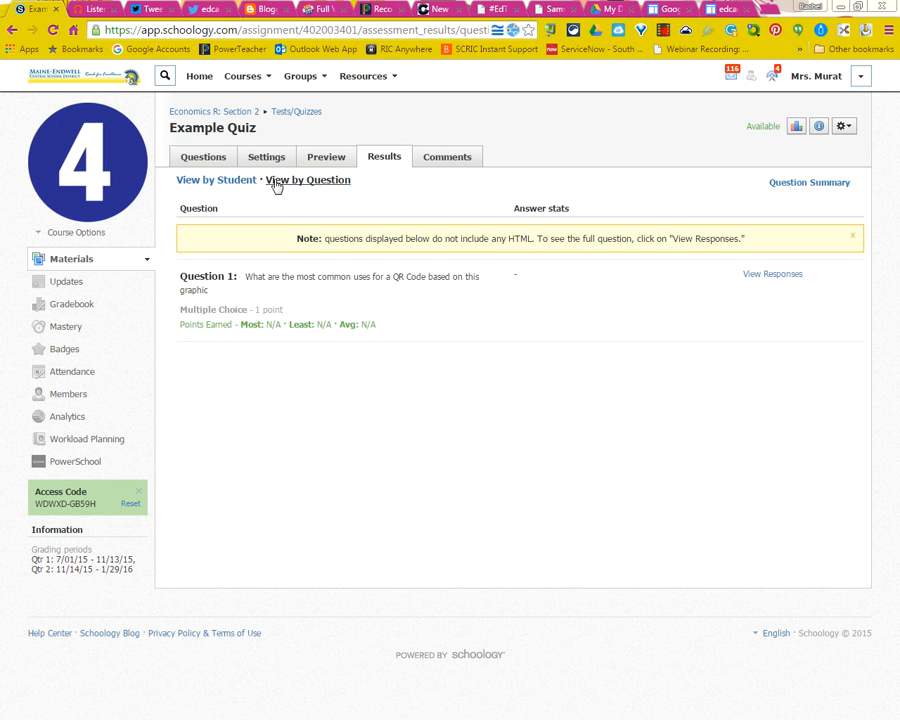
{"action": "left_click", "coordinate": [237, 181]}
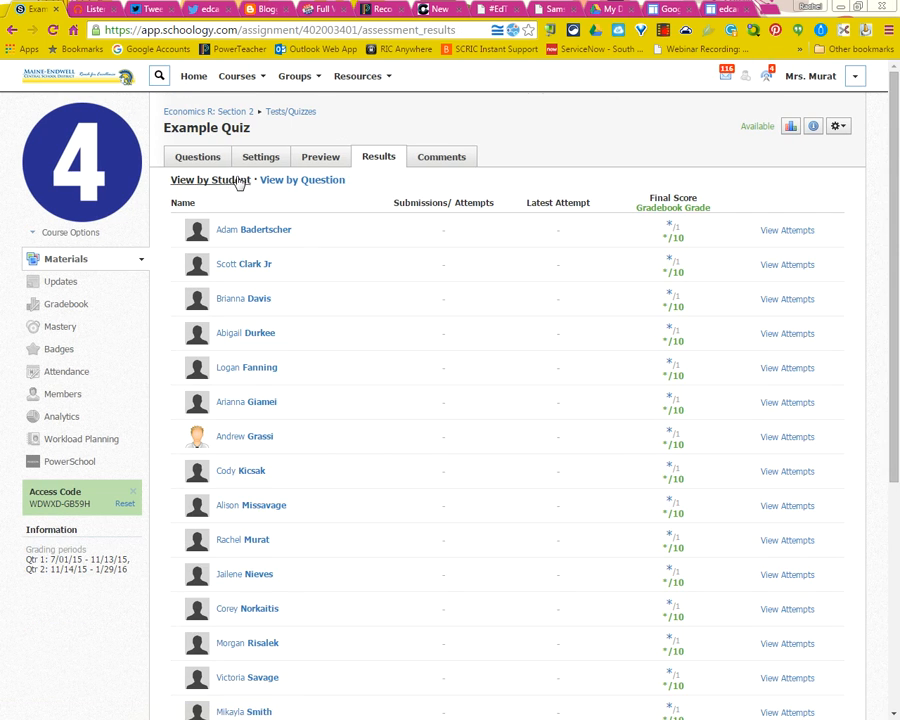
{"action": "left_click", "coordinate": [791, 233]}
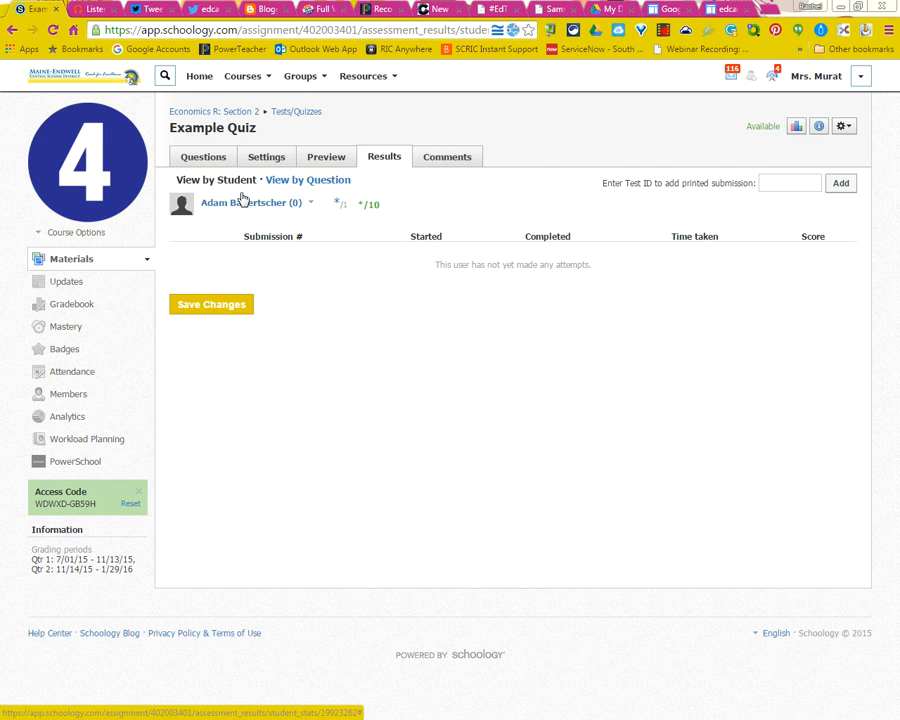
{"action": "left_click", "coordinate": [13, 31]}
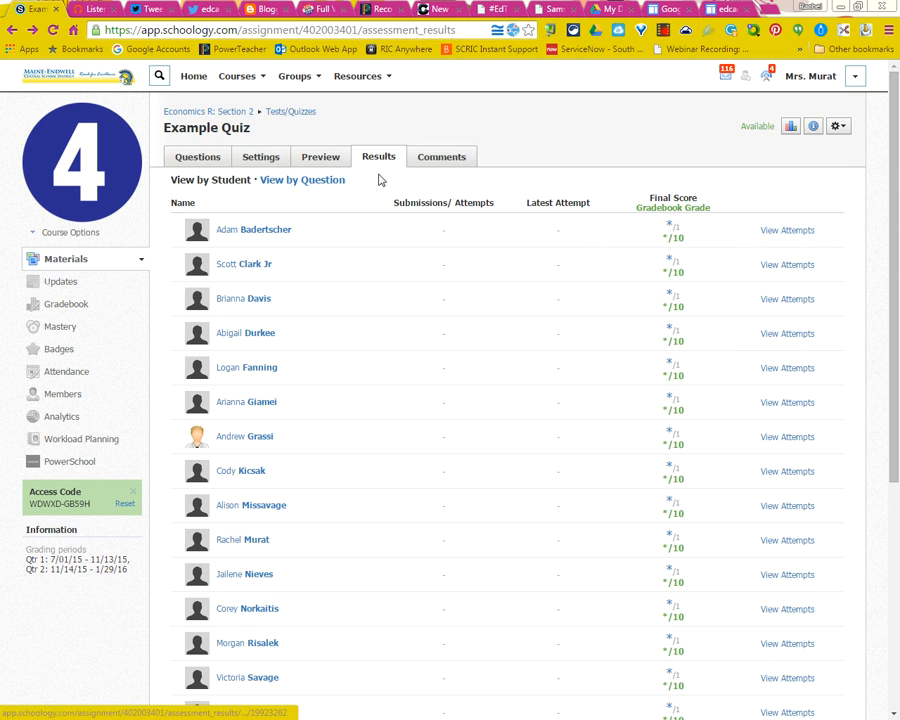
{"action": "left_click", "coordinate": [444, 161]}
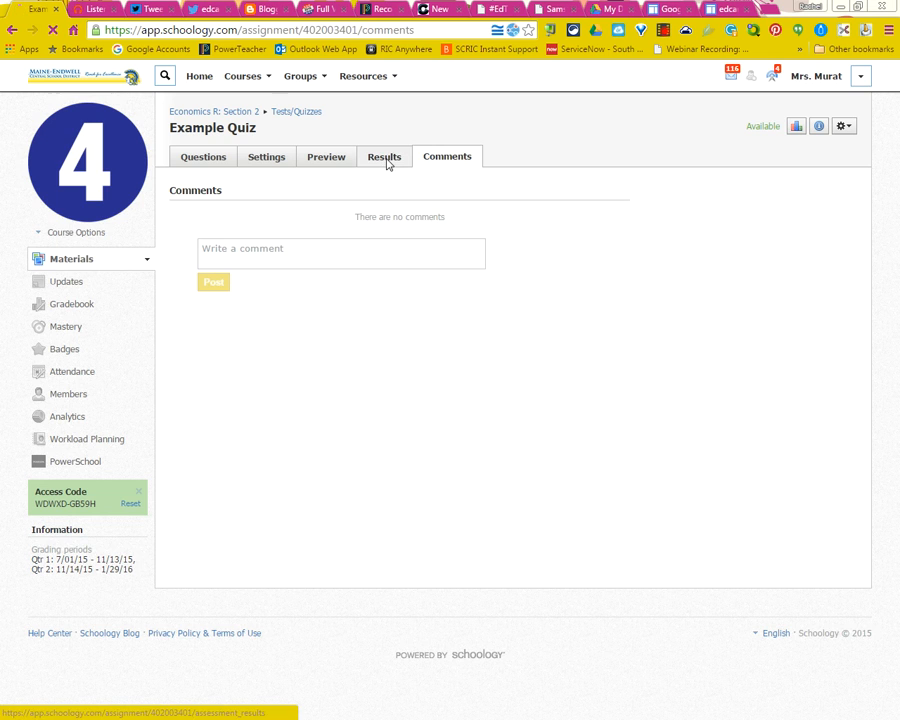
{"action": "left_click", "coordinate": [388, 163]}
{"action": "left_click", "coordinate": [779, 232]}
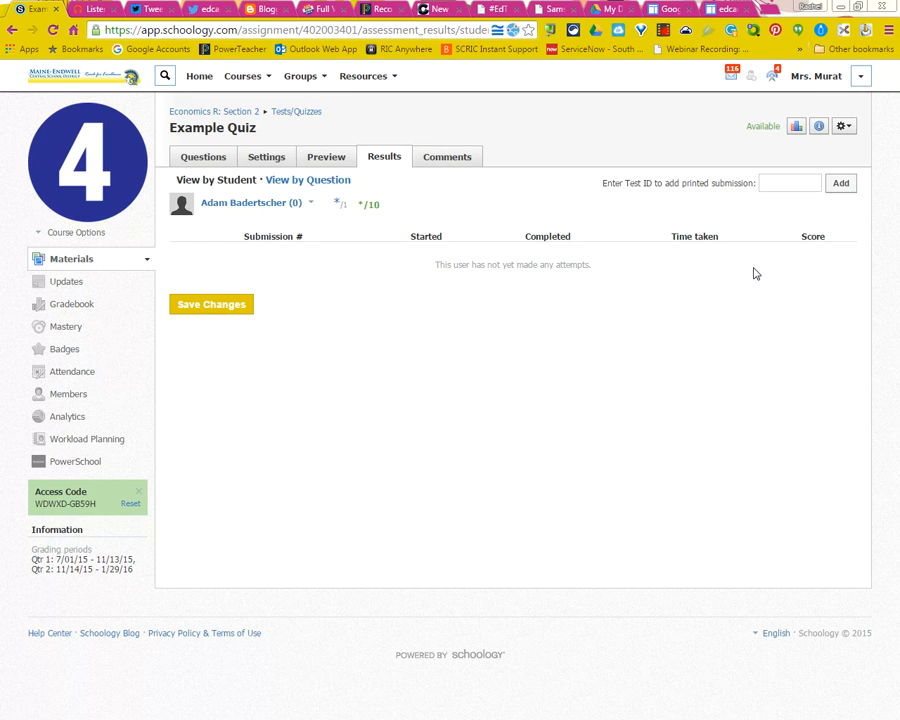
Generate a printable version of the quiz from its question list, in Letter size with questions fitted to the page
{"action": "left_click", "coordinate": [217, 163]}
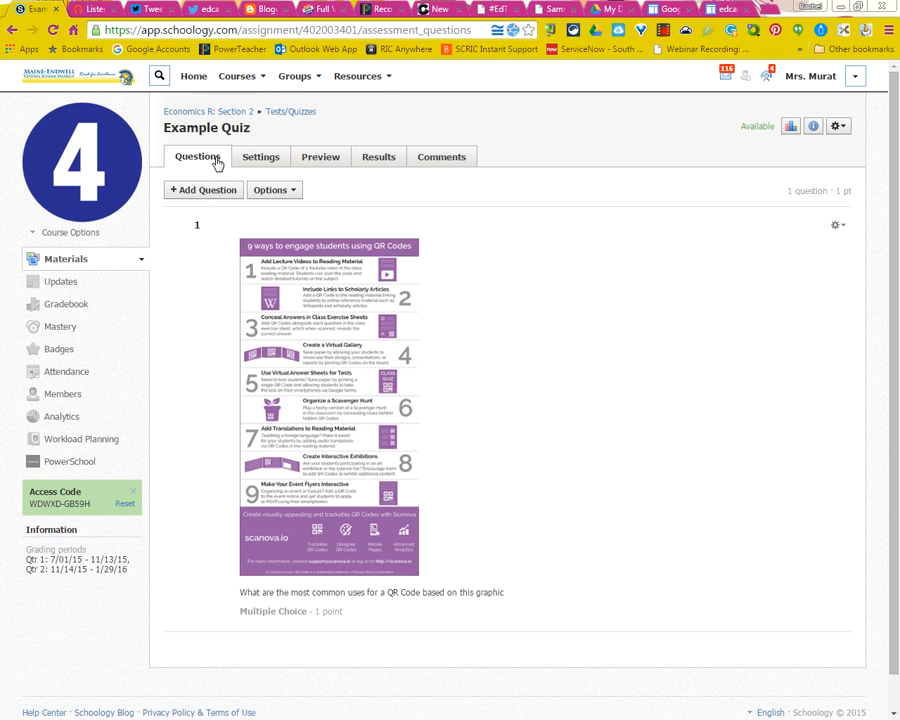
{"action": "left_click", "coordinate": [839, 130]}
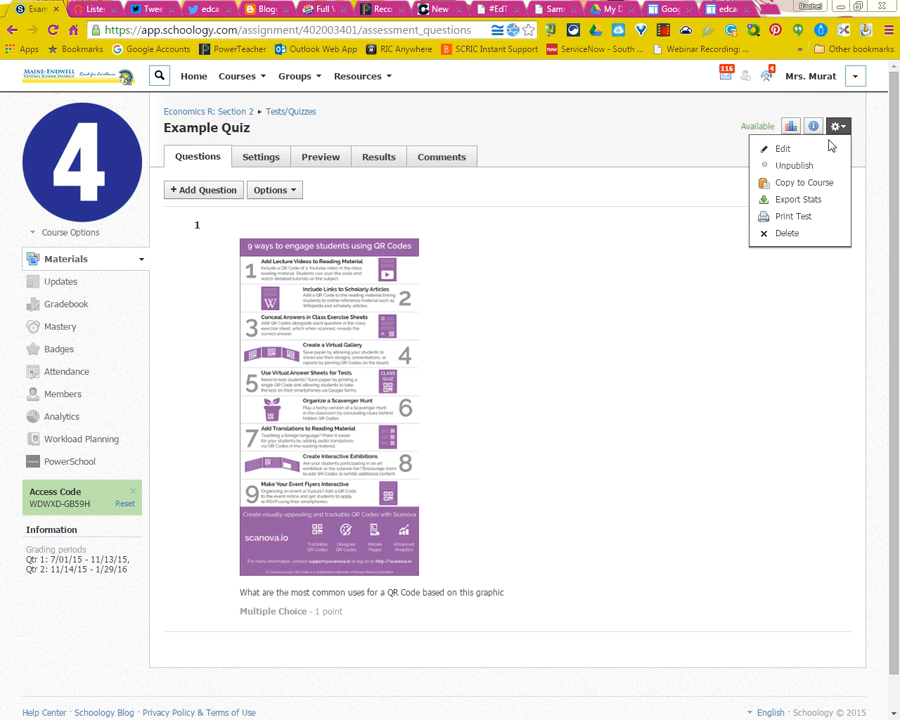
{"action": "left_click", "coordinate": [819, 220]}
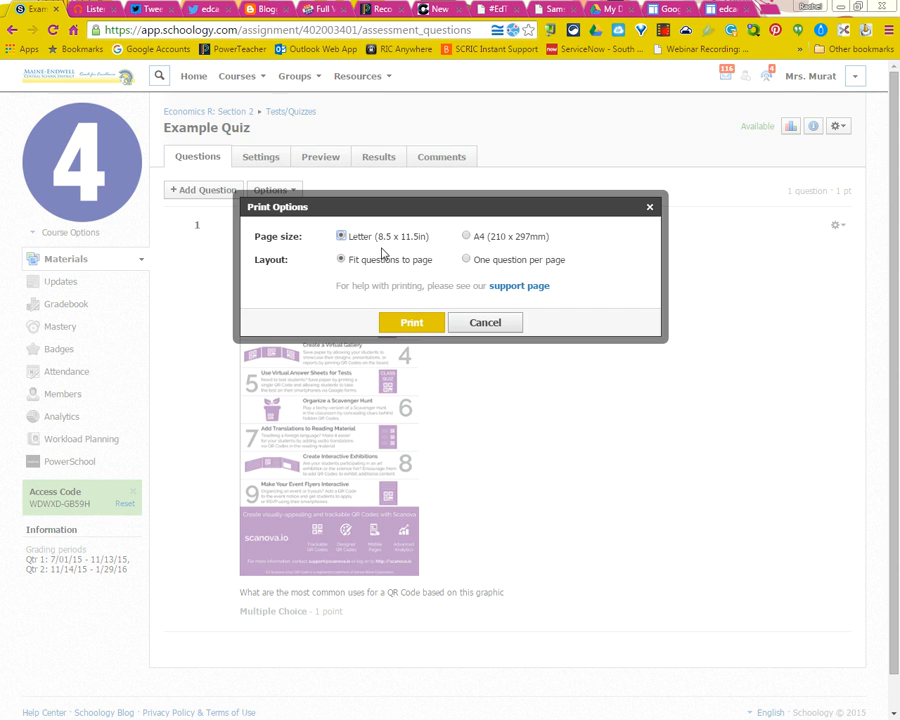
{"action": "left_click", "coordinate": [414, 324]}
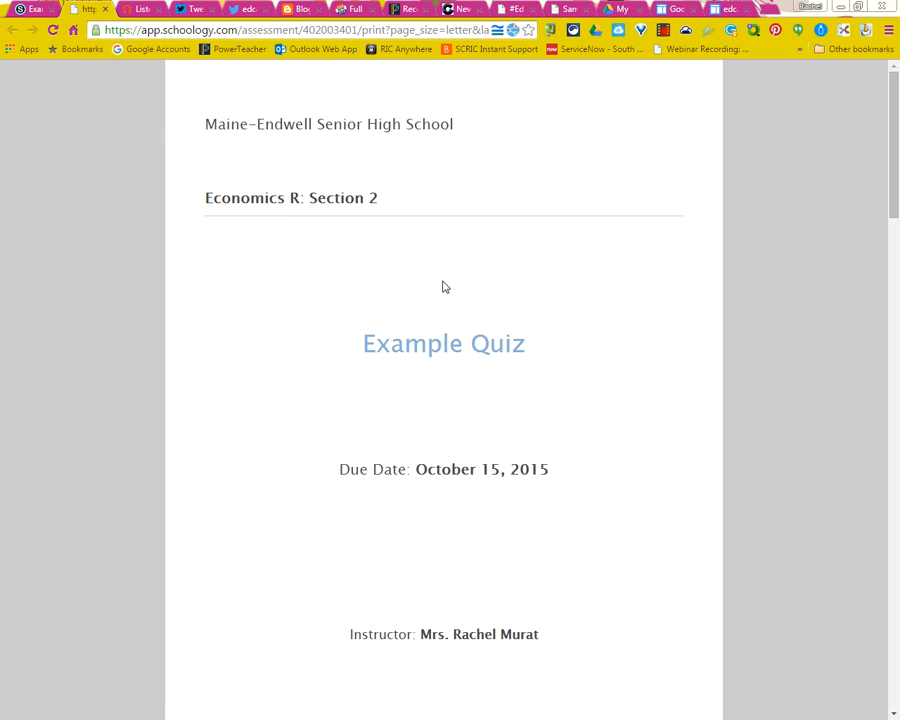
Look through the printable quiz and its answer key, then return to the quiz page and dismiss the print options
{"action": "scroll", "coordinate": [445, 287], "scroll_direction": "down", "scroll_amount": 10}
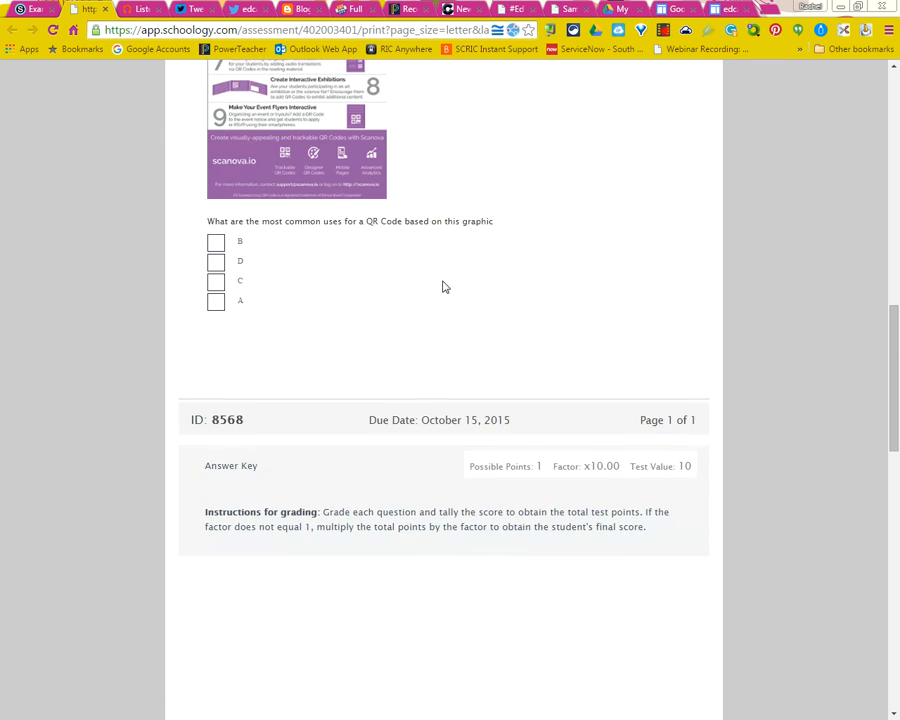
{"action": "scroll", "coordinate": [445, 287], "scroll_direction": "up", "scroll_amount": 10}
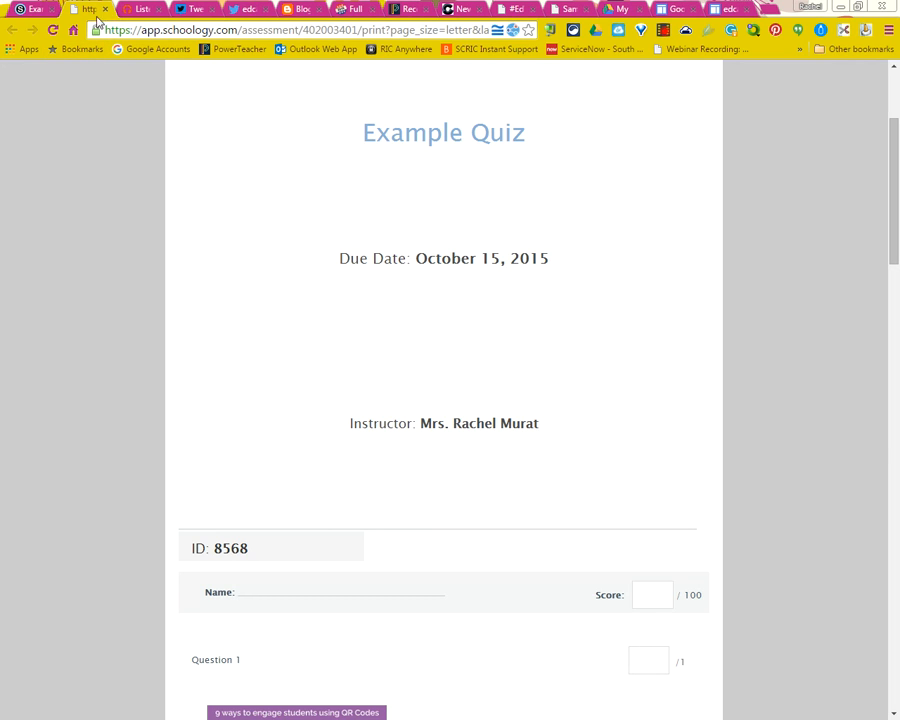
{"action": "left_click", "coordinate": [38, 10]}
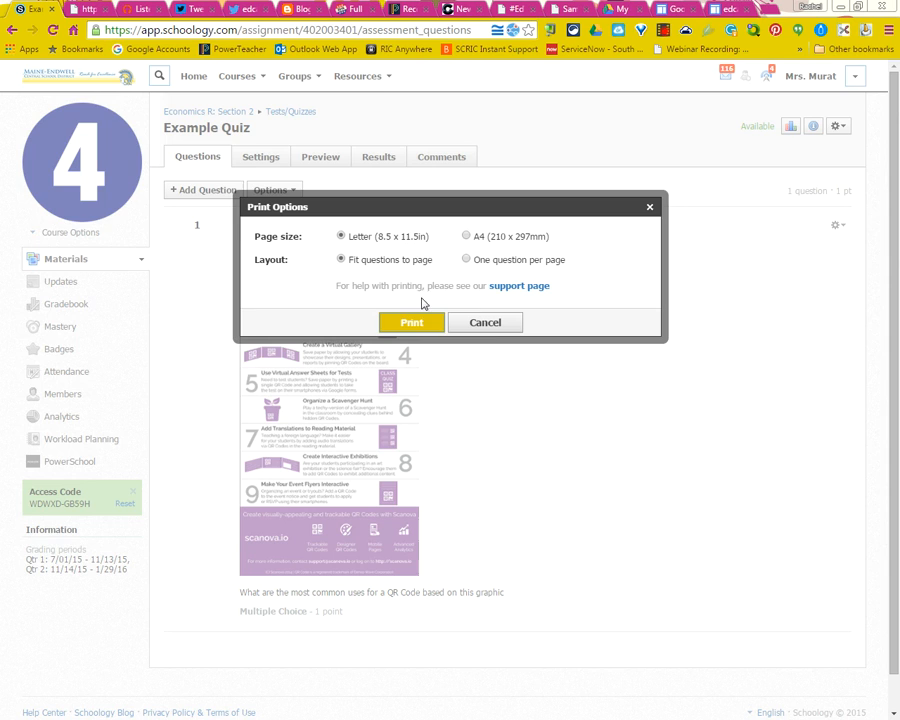
{"action": "left_click", "coordinate": [486, 325]}
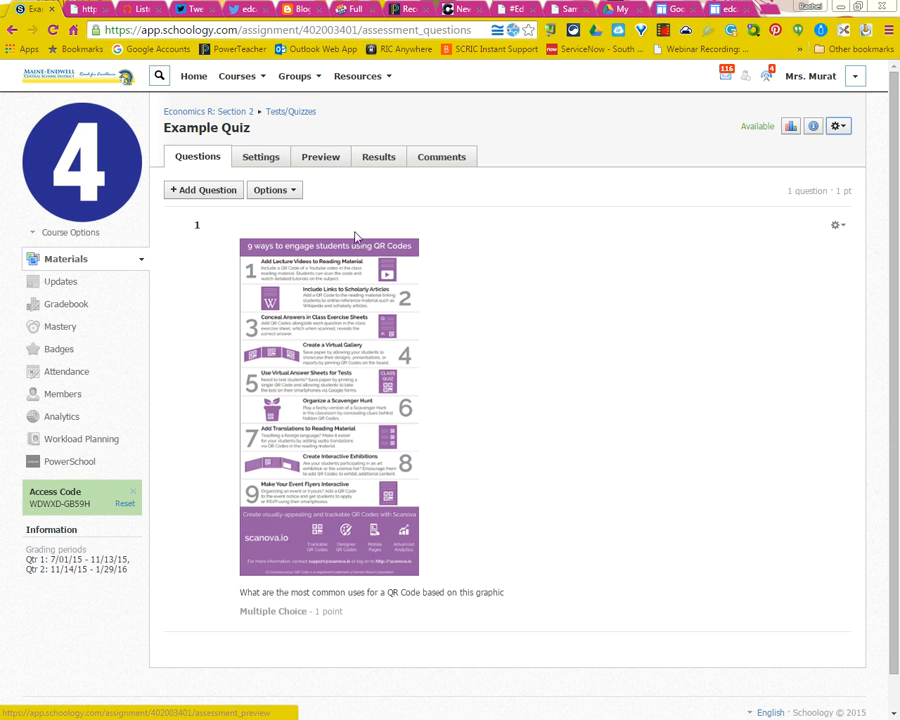
Open the course's PowerSchool grade sync and sync the Example Quiz
{"action": "left_click", "coordinate": [72, 464]}
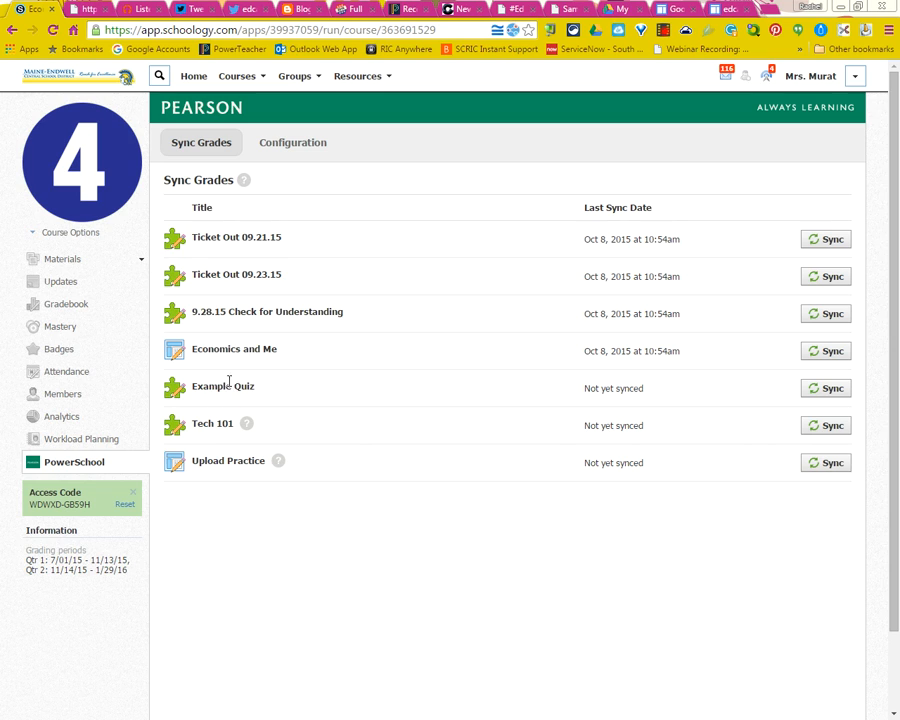
{"action": "left_click", "coordinate": [826, 394]}
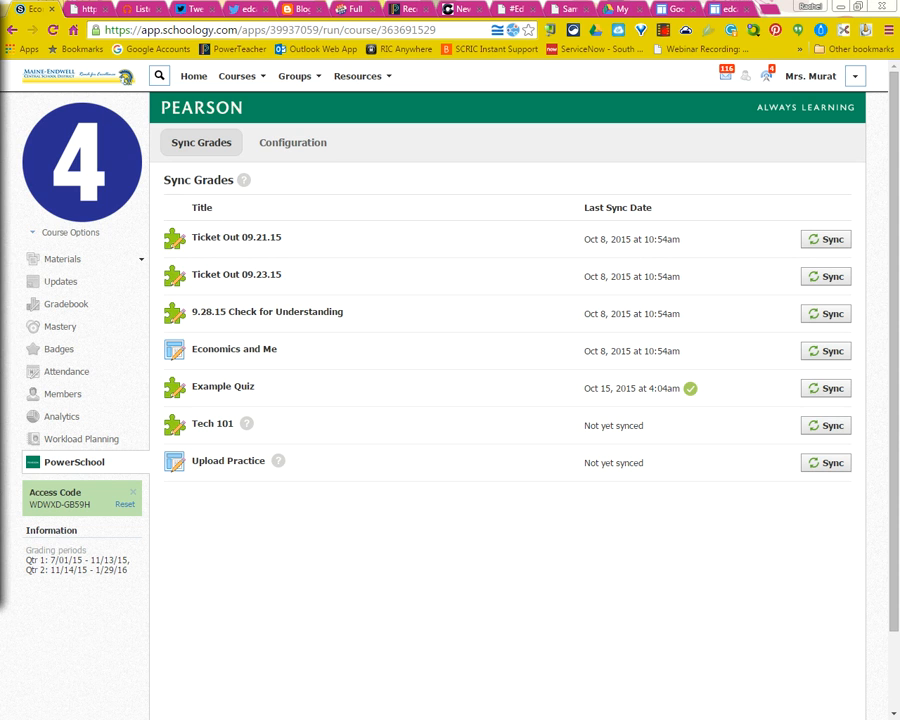
Switch to PowerTeacher Gradebook, select the 4(1-6) Economics R class and refresh its class info
{"action": "left_click_drag", "start_coordinate": [2, 92], "coordinate": [412, 47]}
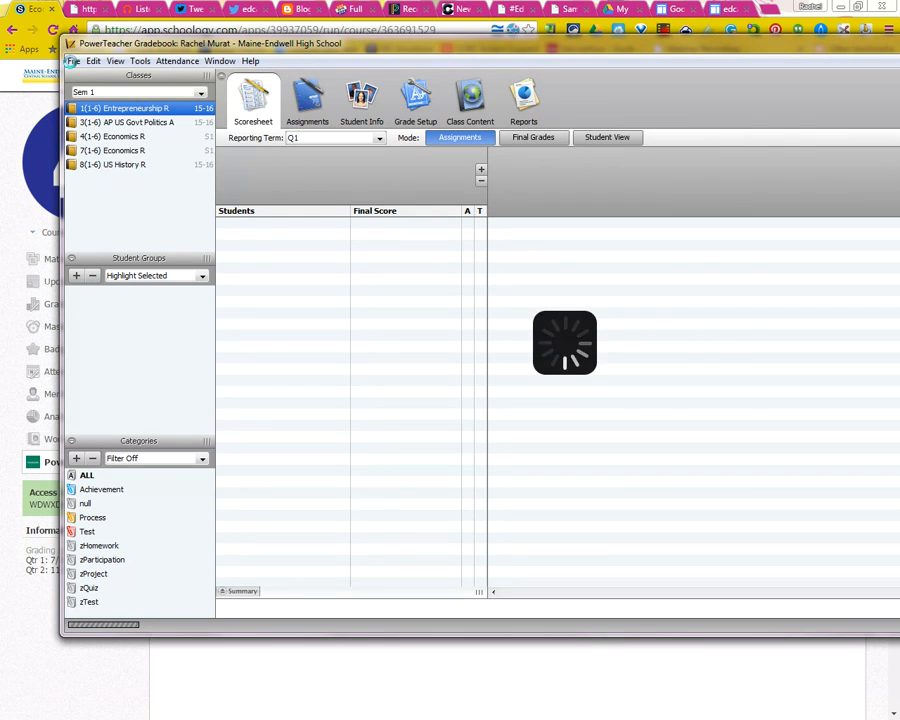
{"action": "left_click", "coordinate": [116, 138]}
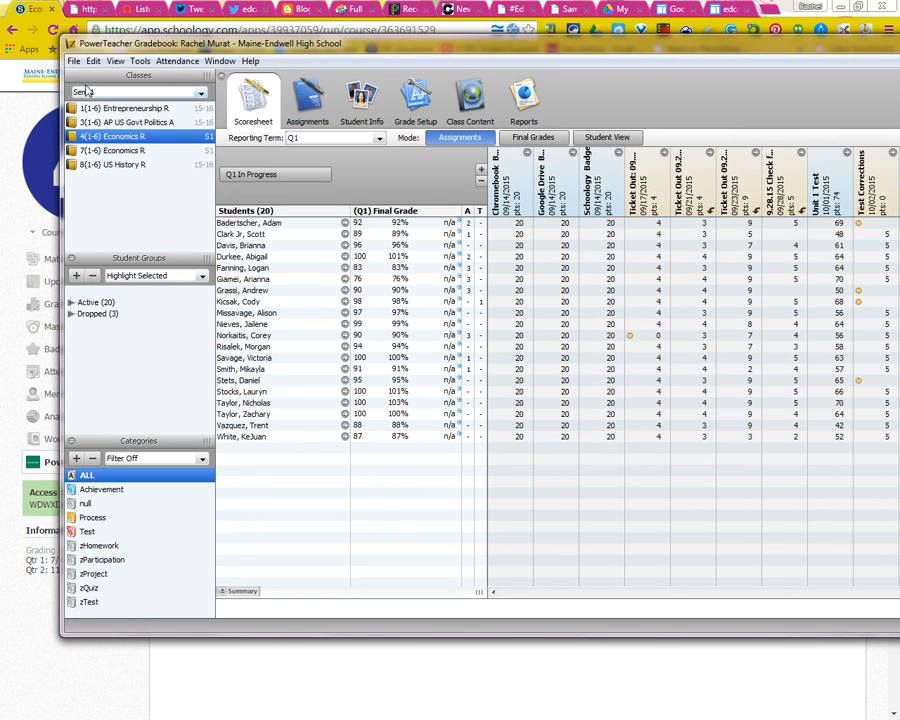
{"action": "left_click", "coordinate": [74, 61]}
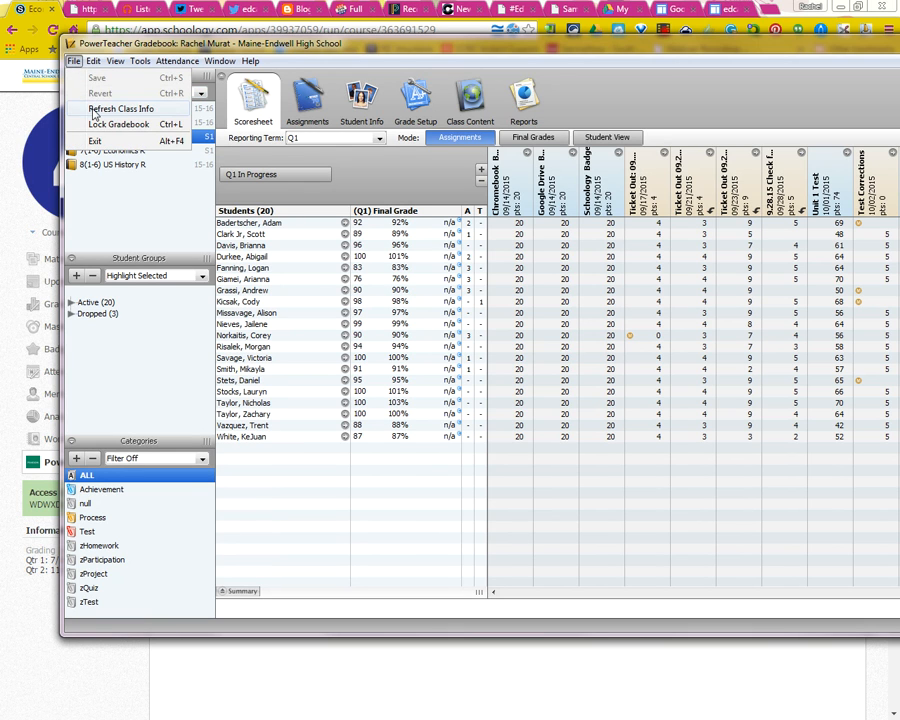
{"action": "left_click", "coordinate": [90, 109]}
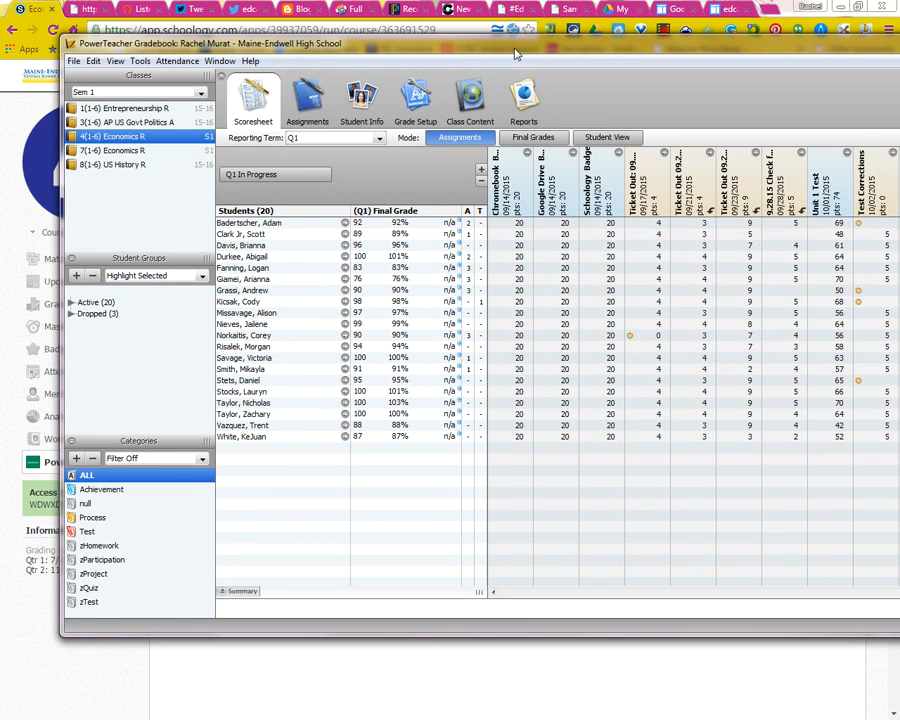
Open the Example Quiz assignment in the scoresheet, set its category to Achievement and save the change
{"action": "left_click_drag", "start_coordinate": [516, 50], "coordinate": [341, 64]}
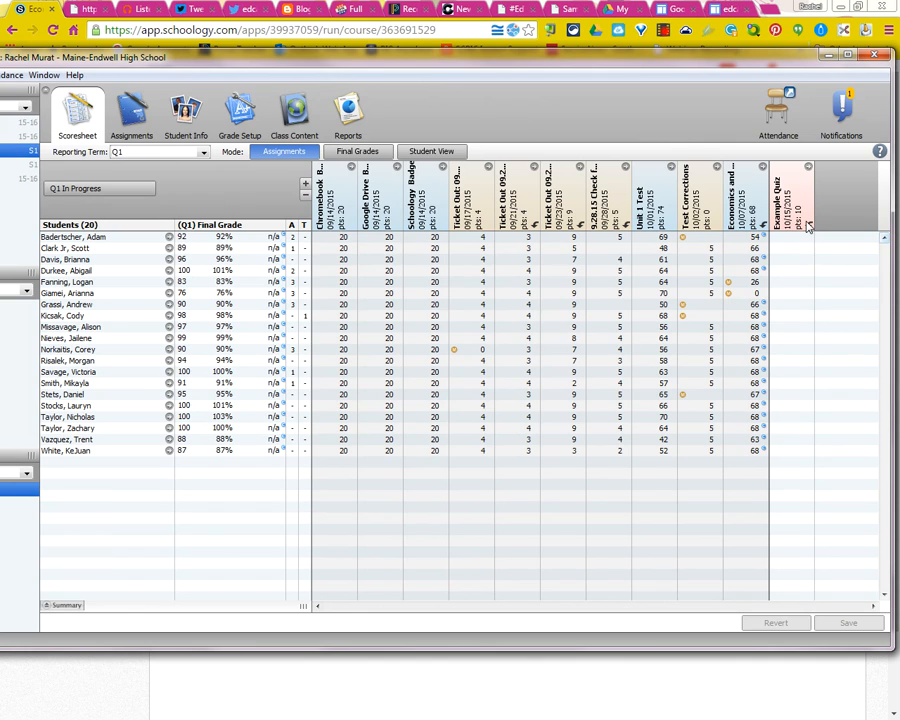
{"action": "mouse_move", "coordinate": [800, 222]}
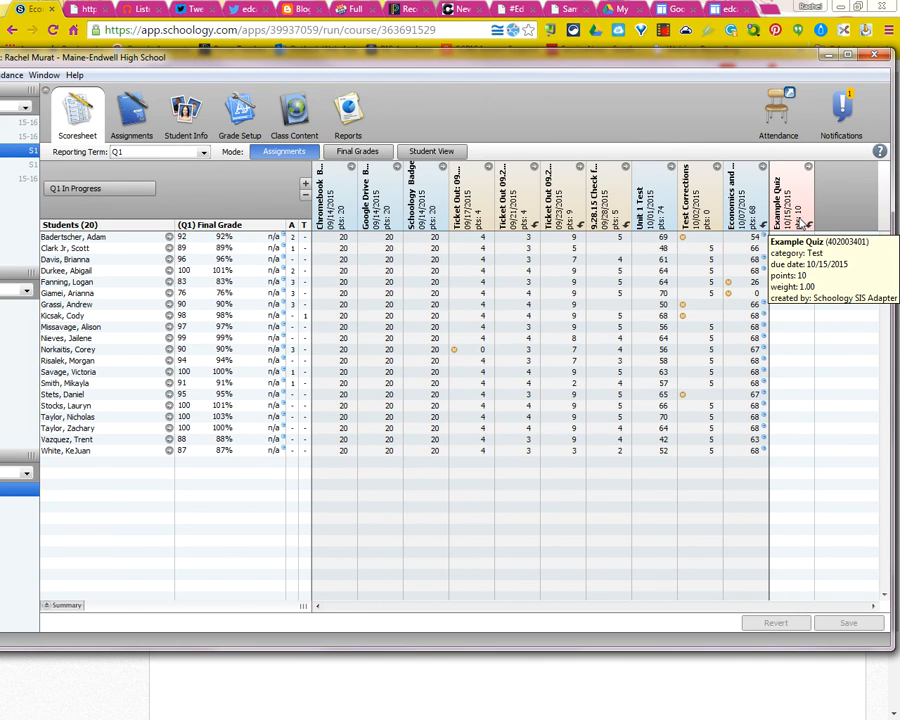
{"action": "double_click", "coordinate": [800, 222]}
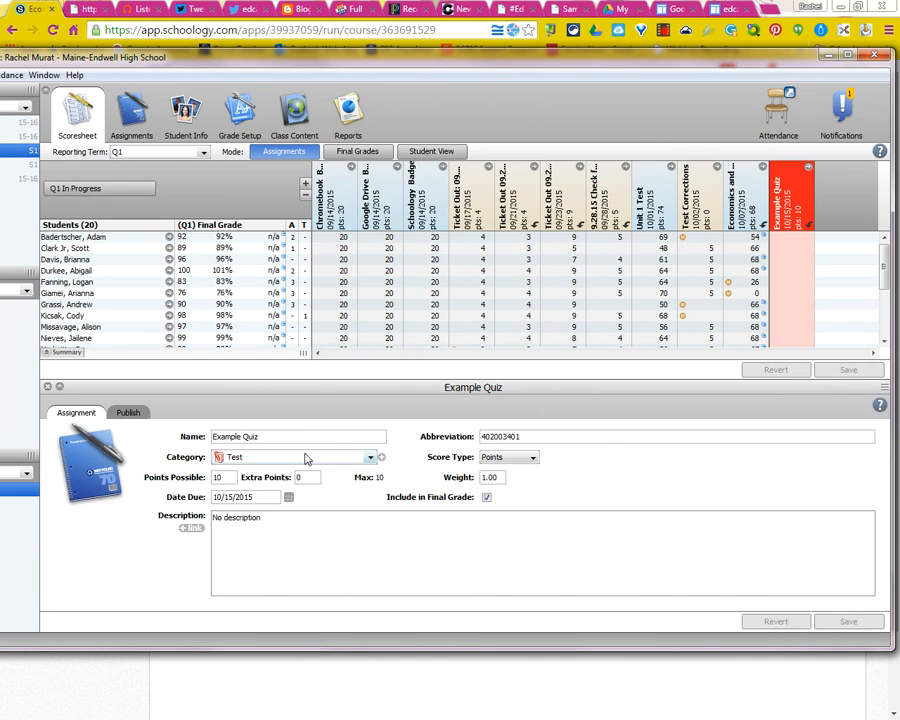
{"action": "left_click", "coordinate": [369, 458]}
{"action": "left_click_drag", "start_coordinate": [374, 516], "coordinate": [374, 494]}
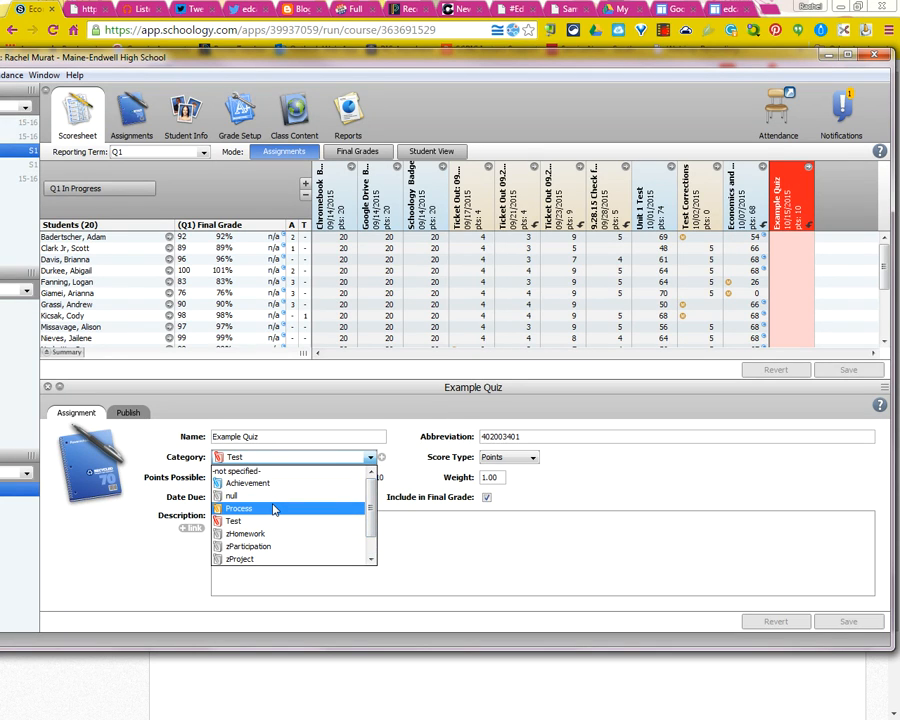
{"action": "left_click", "coordinate": [250, 483]}
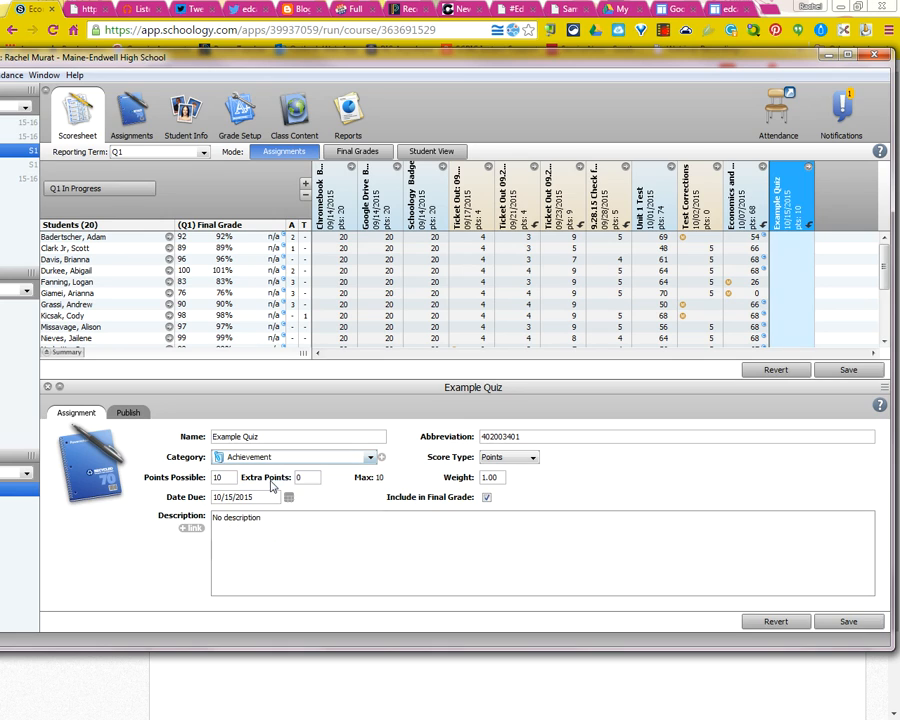
{"action": "left_click", "coordinate": [853, 623]}
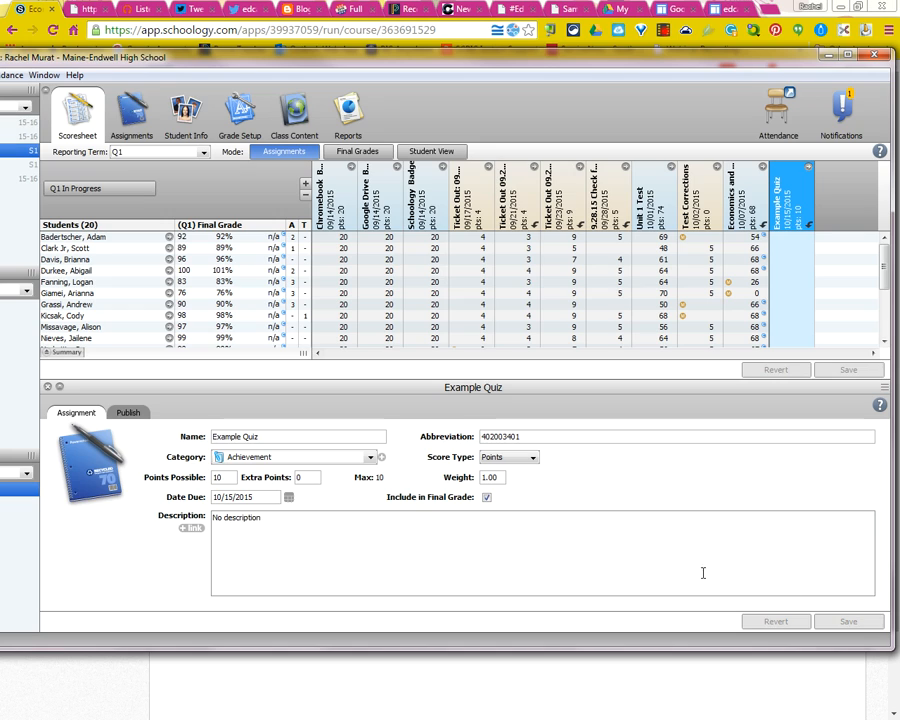